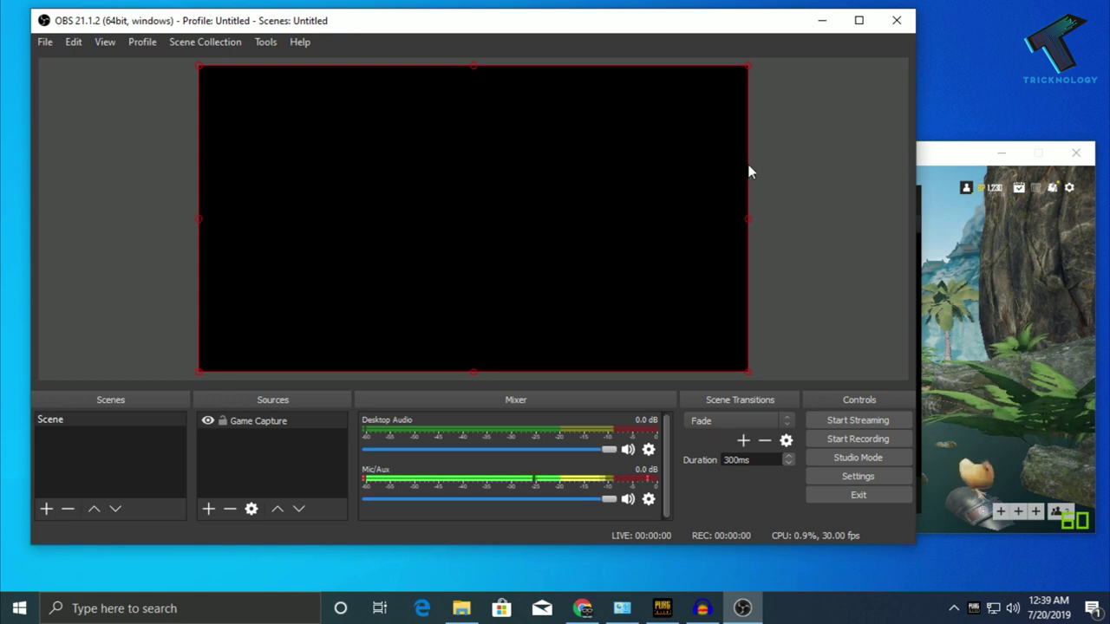
Bring PUBG Lite forward, then minimize the OBS Studio window
{"action": "left_click", "coordinate": [943, 167]}
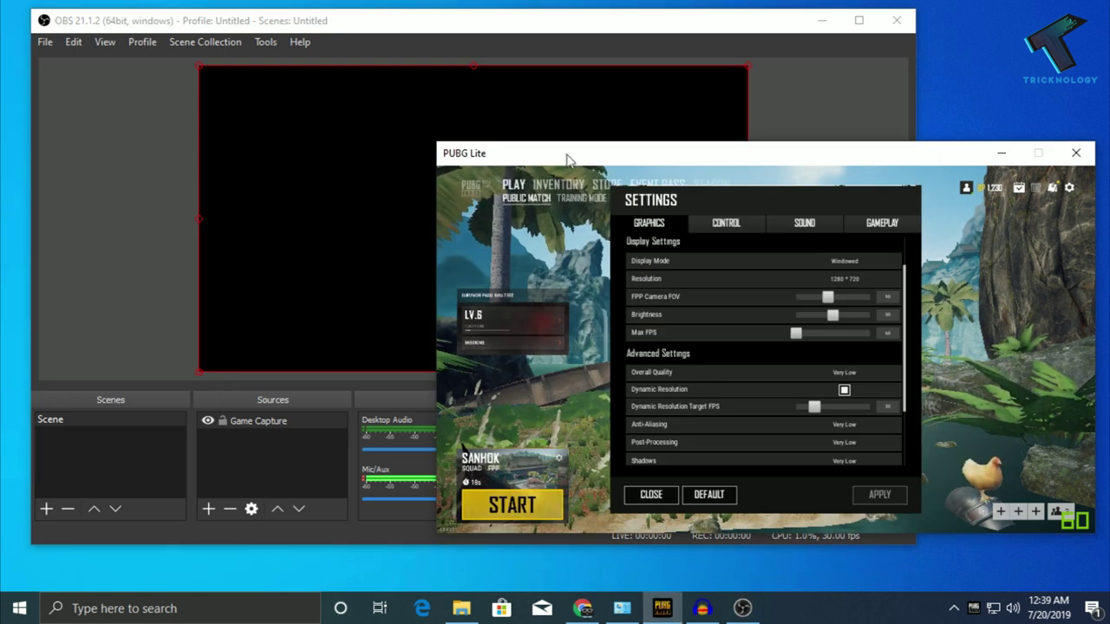
{"action": "left_click", "coordinate": [602, 22]}
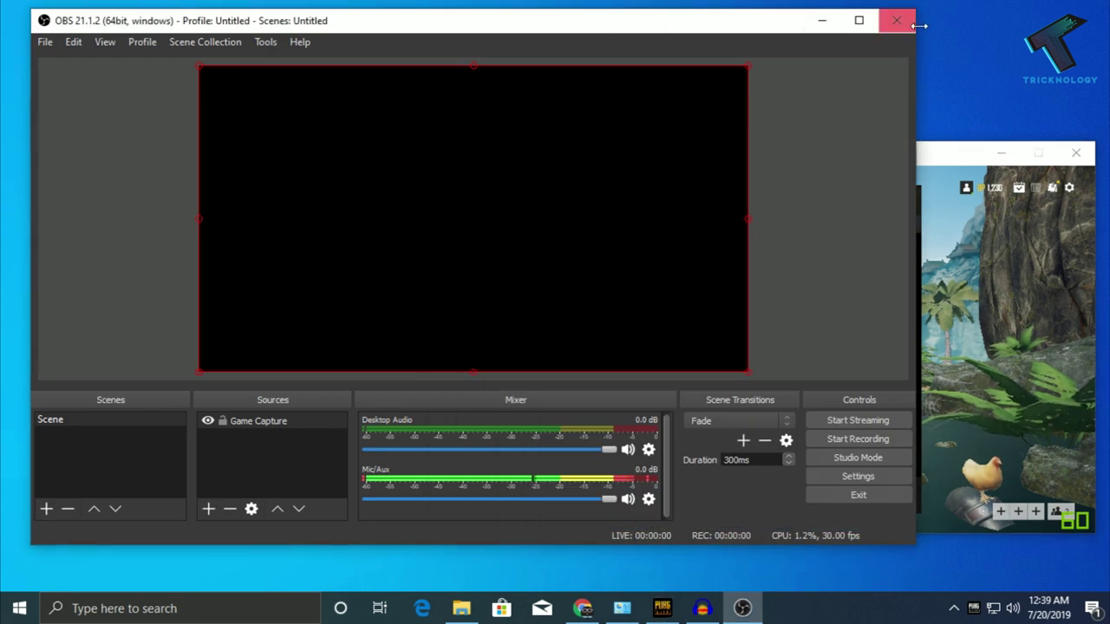
{"action": "left_click", "coordinate": [822, 20]}
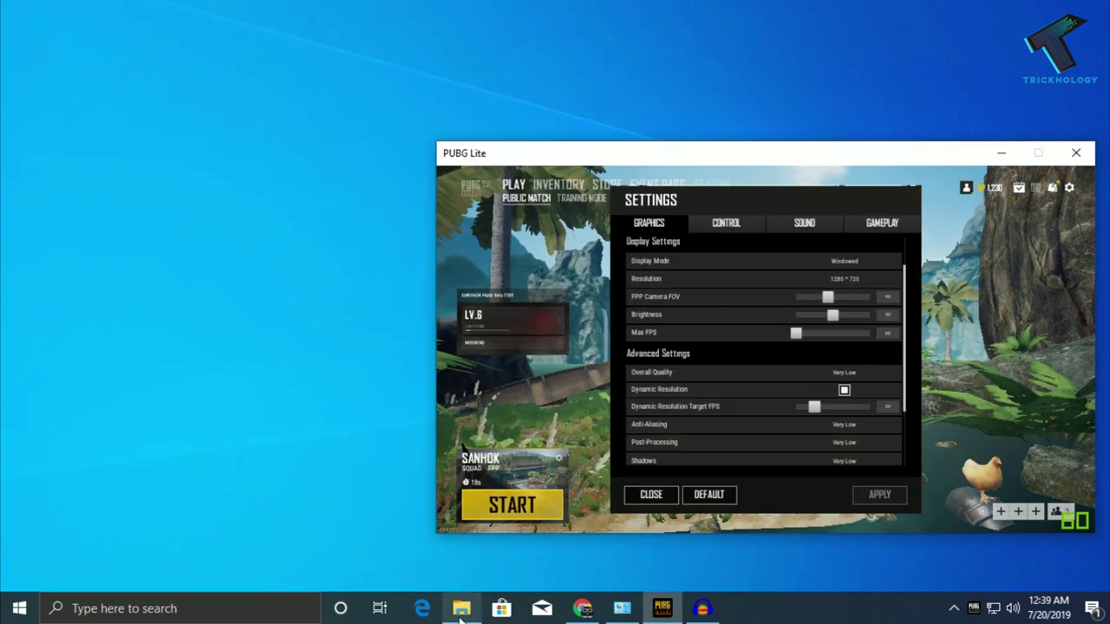
Open File Explorer and show the context options for This PC
{"action": "left_click", "coordinate": [460, 608]}
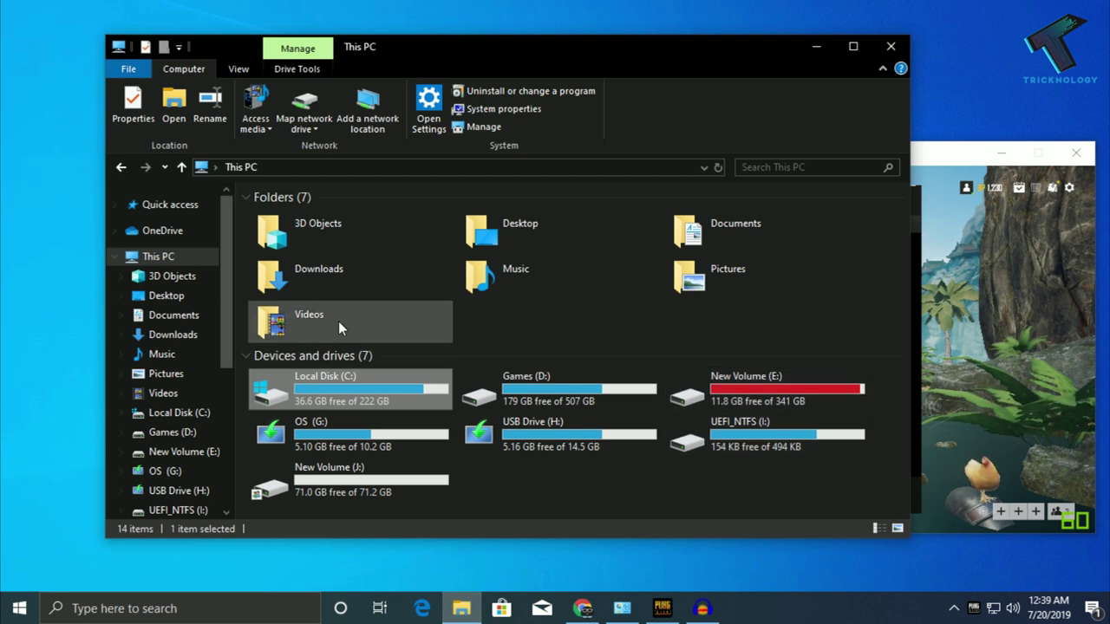
{"action": "mouse_move", "coordinate": [158, 257]}
{"action": "right_click", "coordinate": [191, 259]}
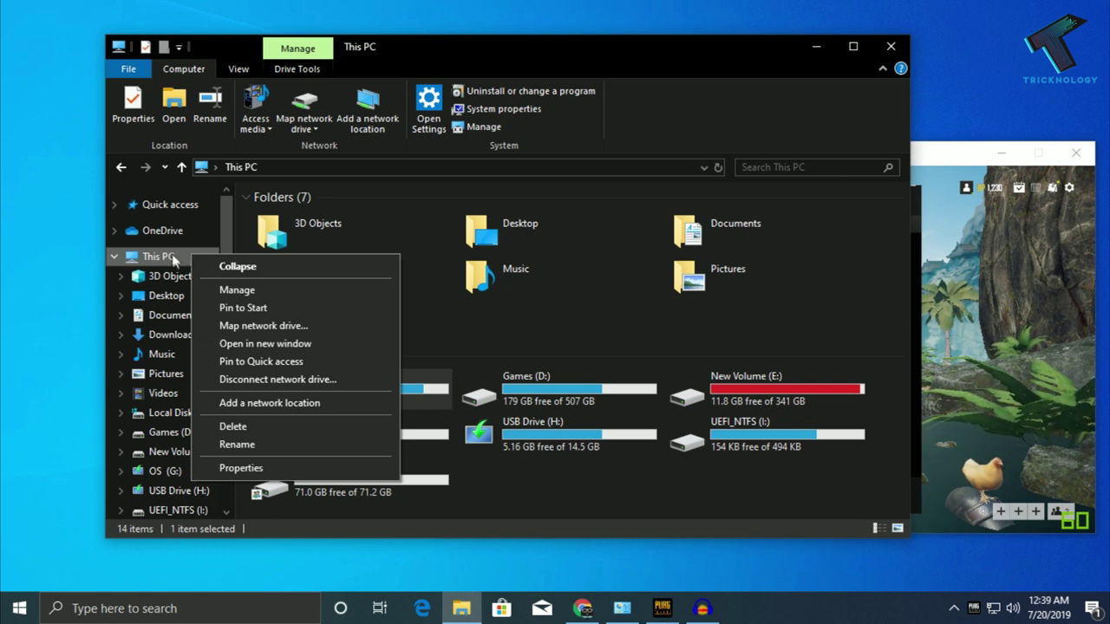
{"action": "right_click", "coordinate": [168, 253]}
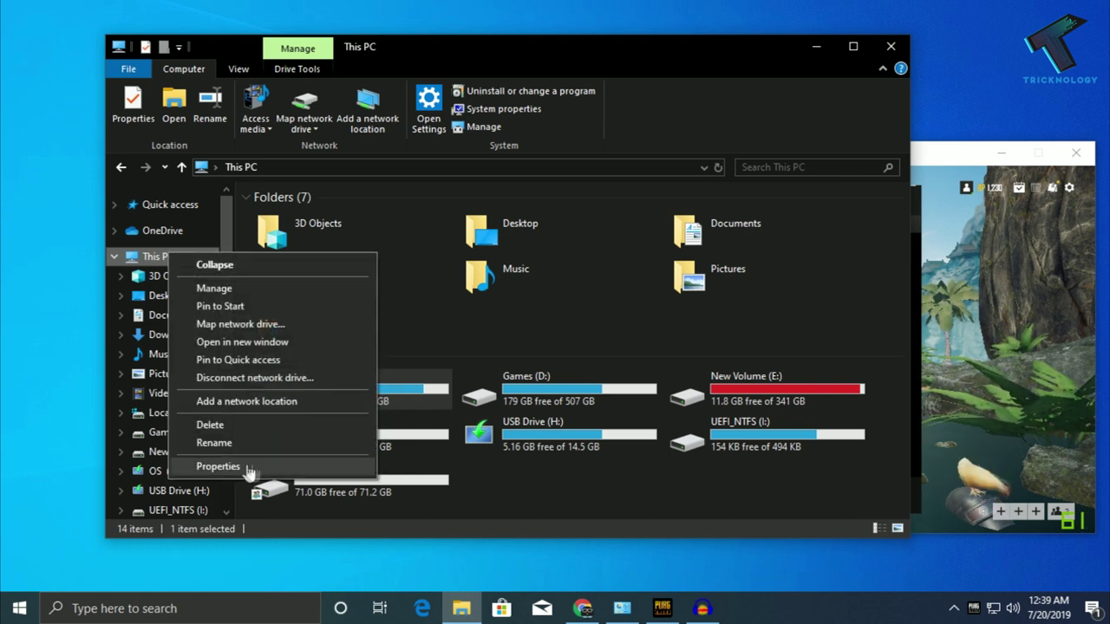
{"action": "left_click", "coordinate": [218, 467]}
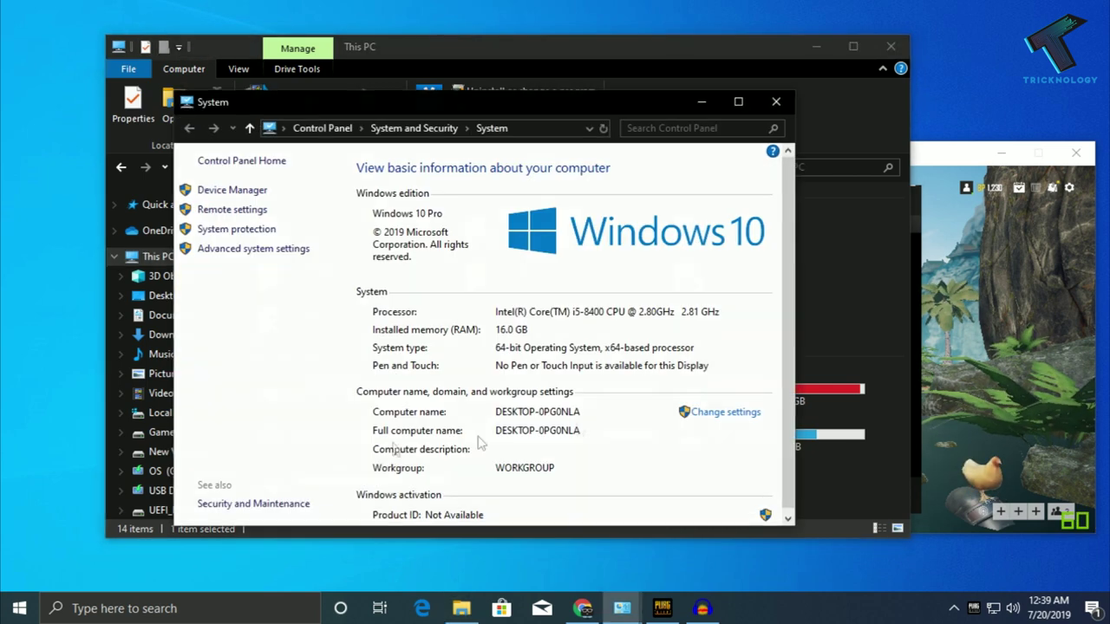
{"action": "scroll", "coordinate": [527, 391], "scroll_direction": "down", "scroll_amount": 1}
{"action": "scroll", "coordinate": [592, 344], "scroll_direction": "up", "scroll_amount": 1}
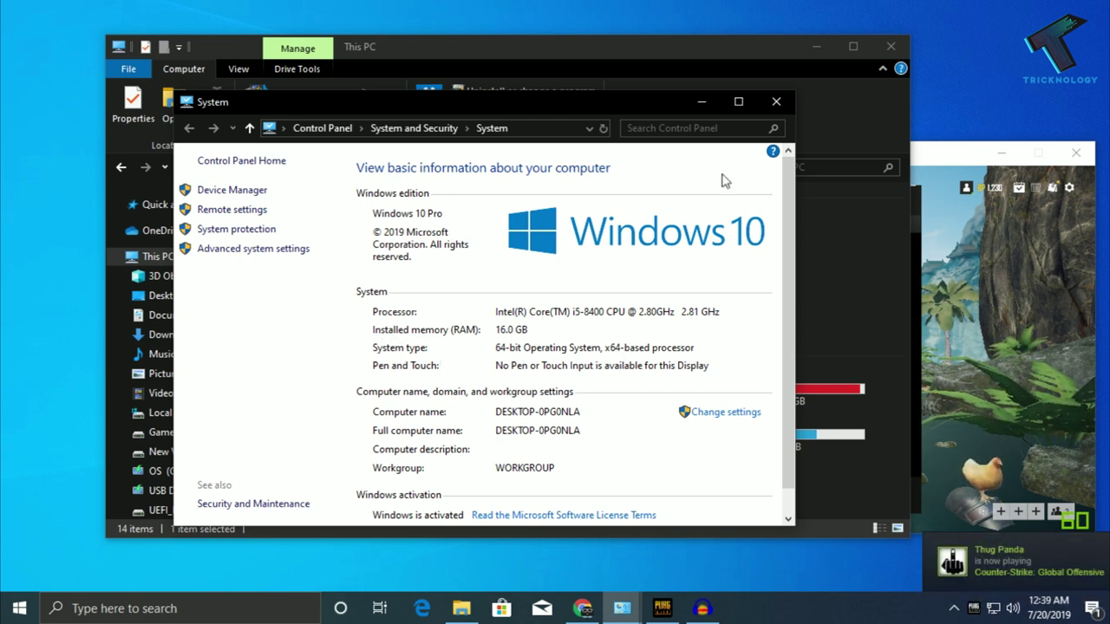
{"action": "left_click", "coordinate": [776, 101]}
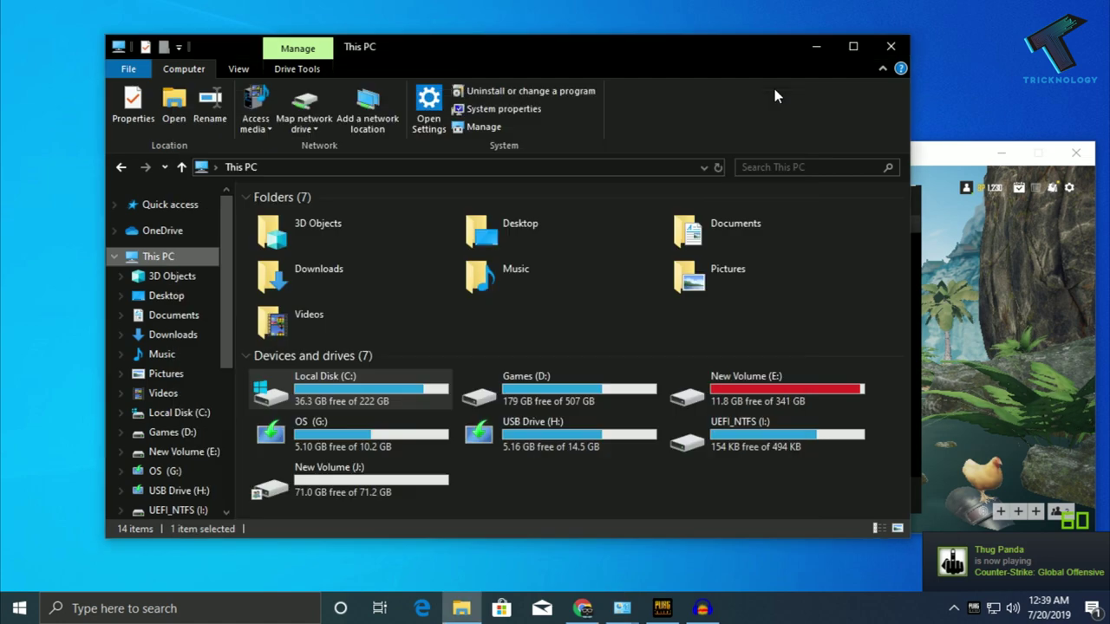
Search 'obs' in Start and open the file location of OBS Studio (64bit)
{"action": "left_click", "coordinate": [22, 612]}
{"action": "type", "text": "obs"}
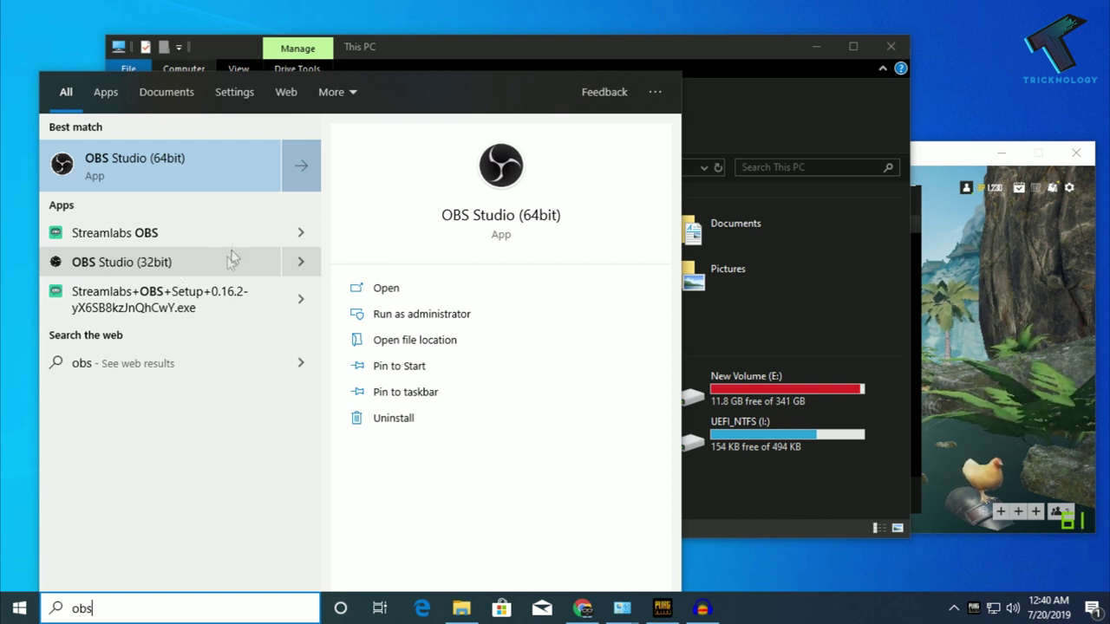
{"action": "right_click", "coordinate": [181, 164]}
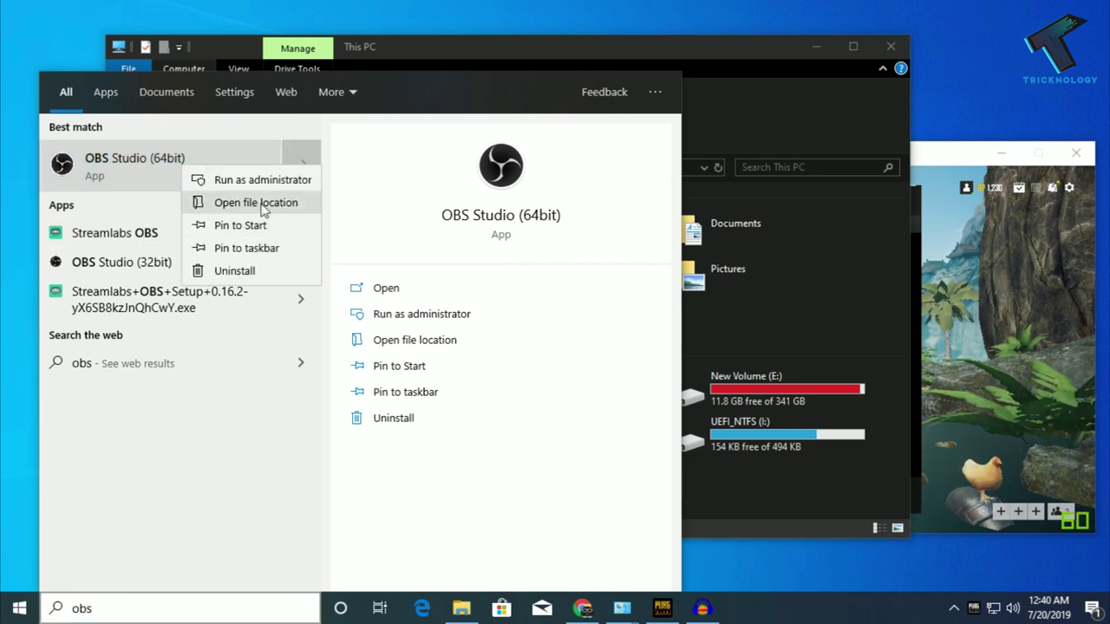
{"action": "left_click", "coordinate": [305, 208]}
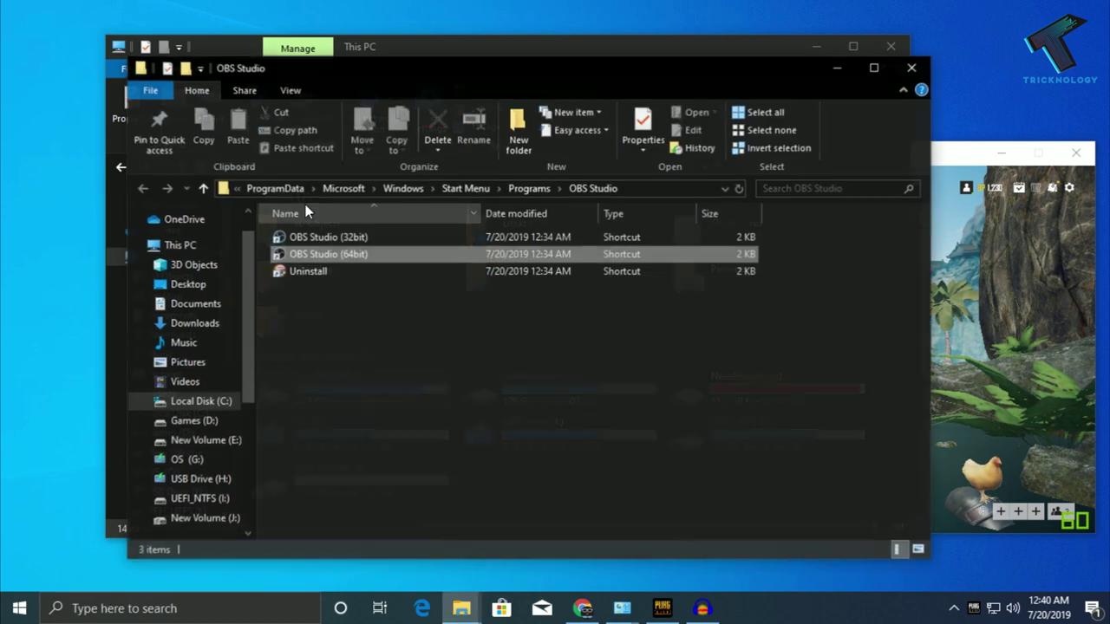
Follow the shortcut's properties to the 64bit install folder and open obs64.exe's properties
{"action": "right_click", "coordinate": [339, 260]}
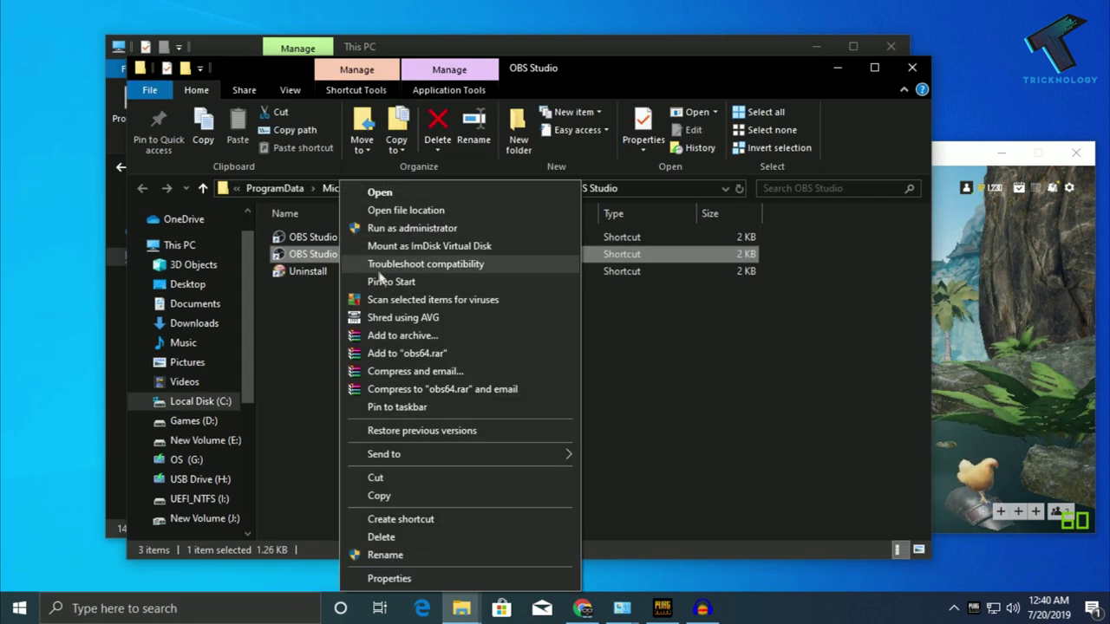
{"action": "left_click", "coordinate": [389, 579]}
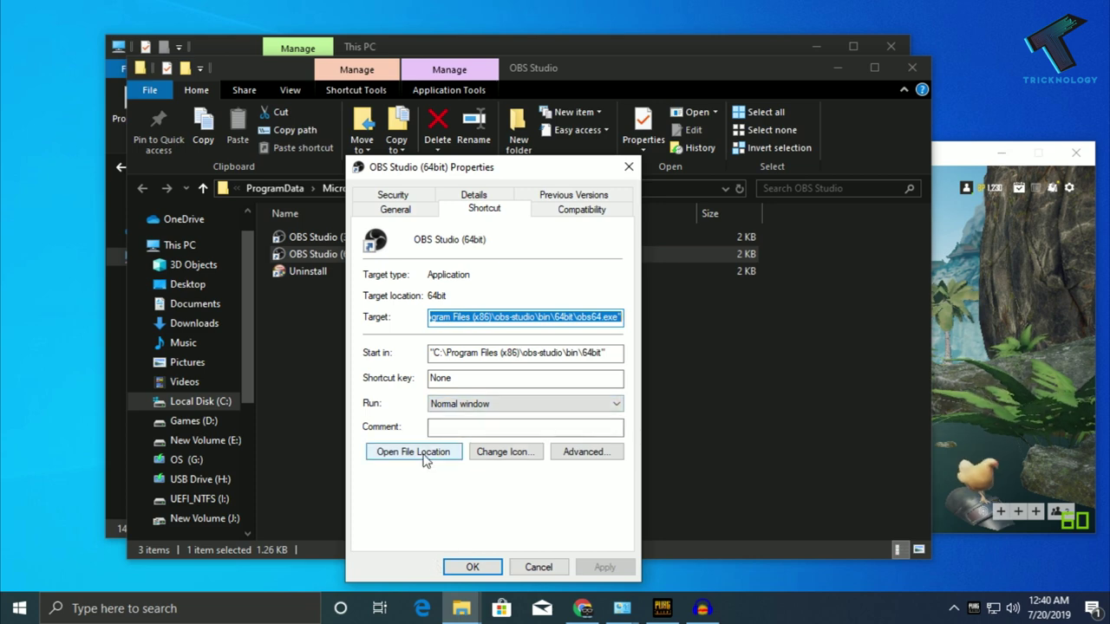
{"action": "left_click", "coordinate": [424, 459]}
{"action": "mouse_move", "coordinate": [332, 501]}
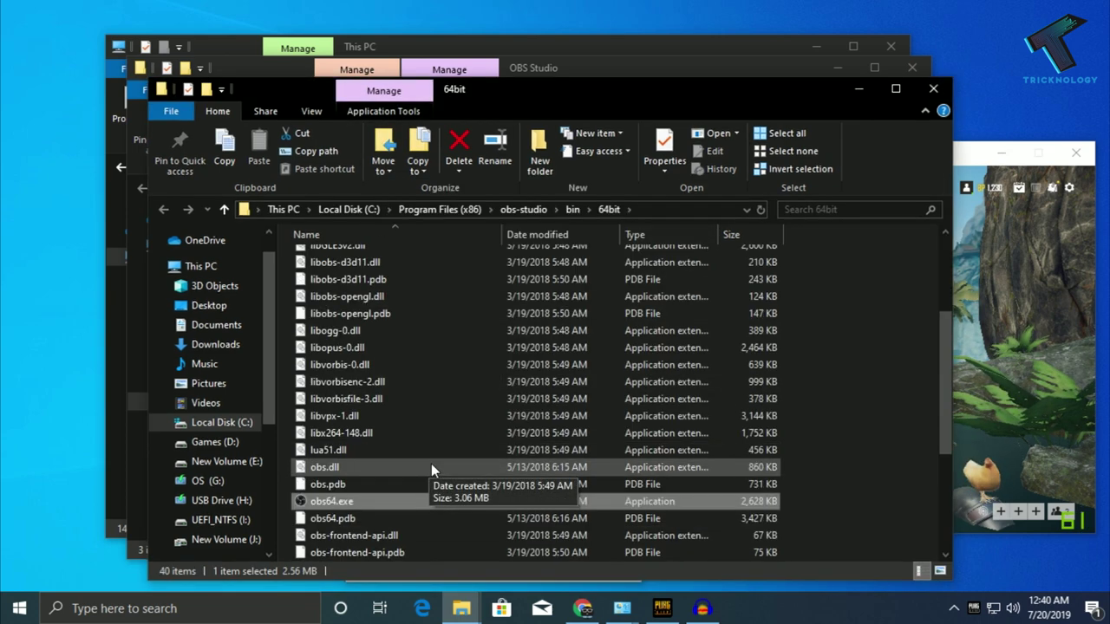
{"action": "scroll", "coordinate": [431, 468], "scroll_direction": "down", "scroll_amount": 1}
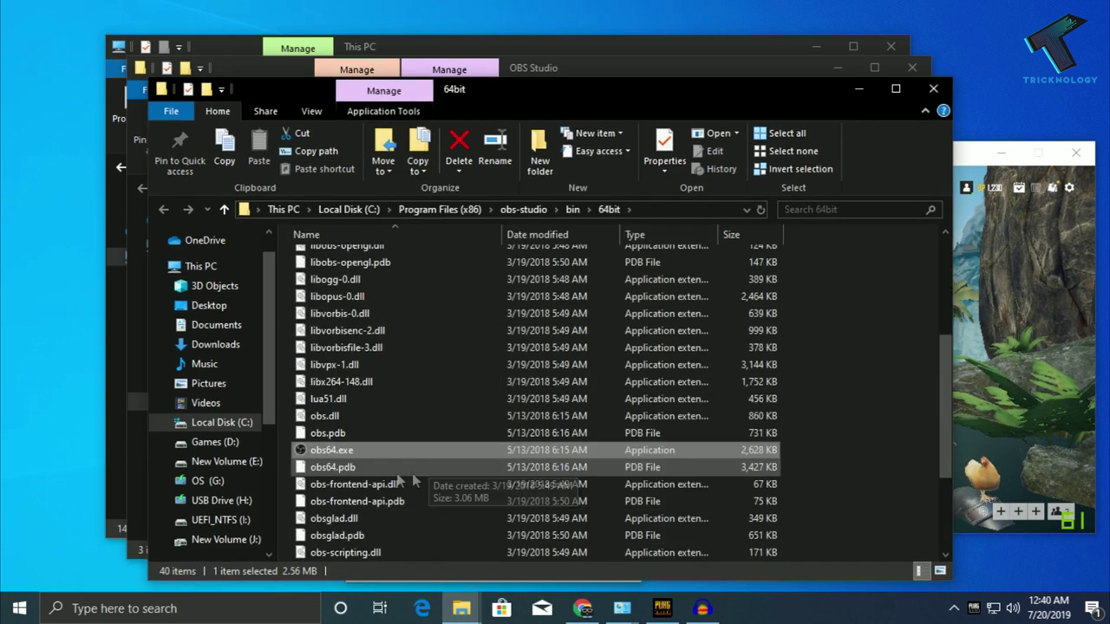
{"action": "right_click", "coordinate": [373, 452]}
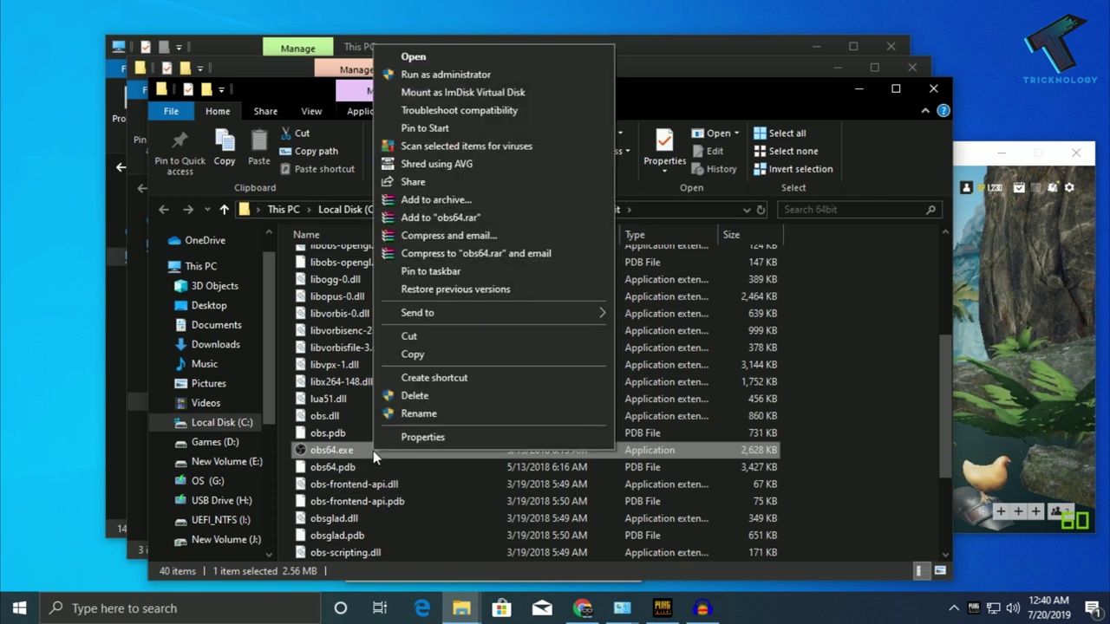
{"action": "left_click", "coordinate": [428, 438]}
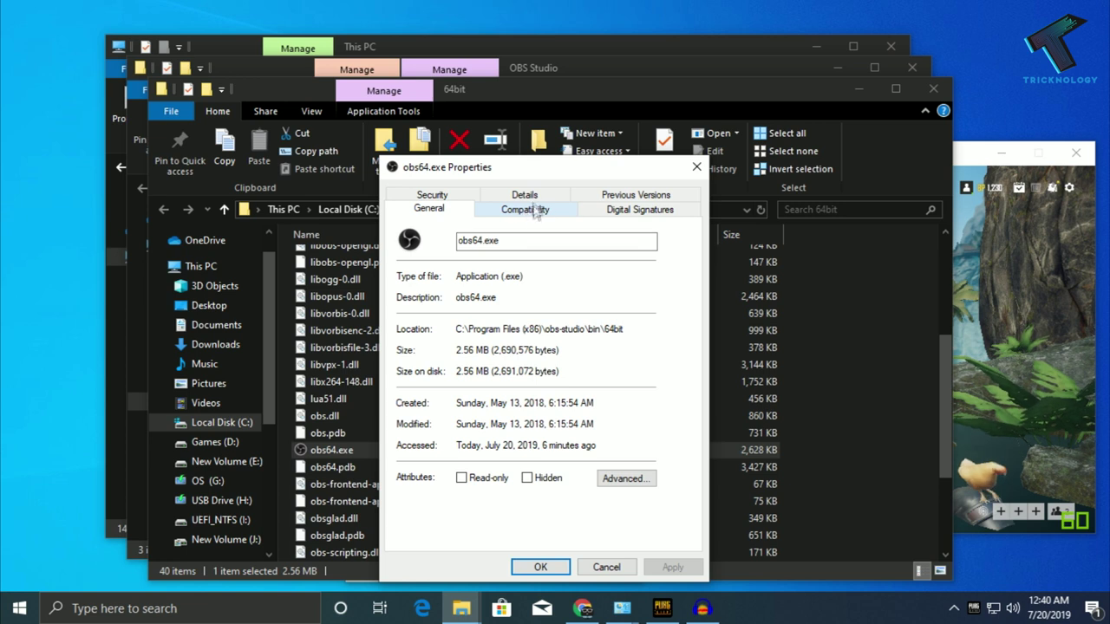
Set obs64.exe to run in Windows 7 compatibility mode as administrator, and apply
{"action": "left_click", "coordinate": [538, 215]}
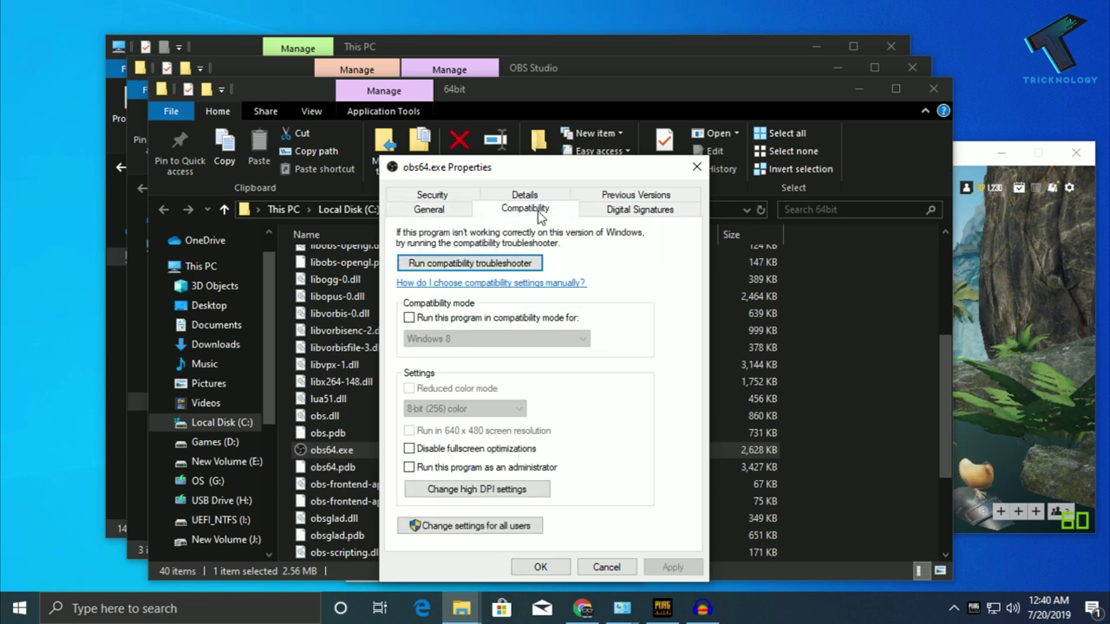
{"action": "left_click", "coordinate": [408, 318]}
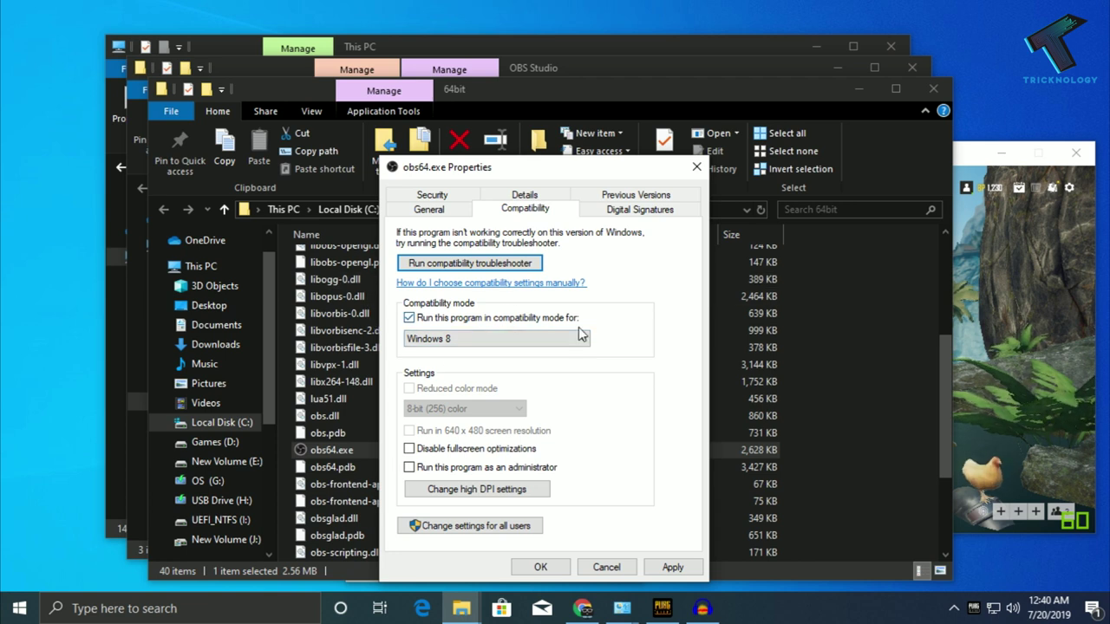
{"action": "left_click", "coordinate": [493, 338]}
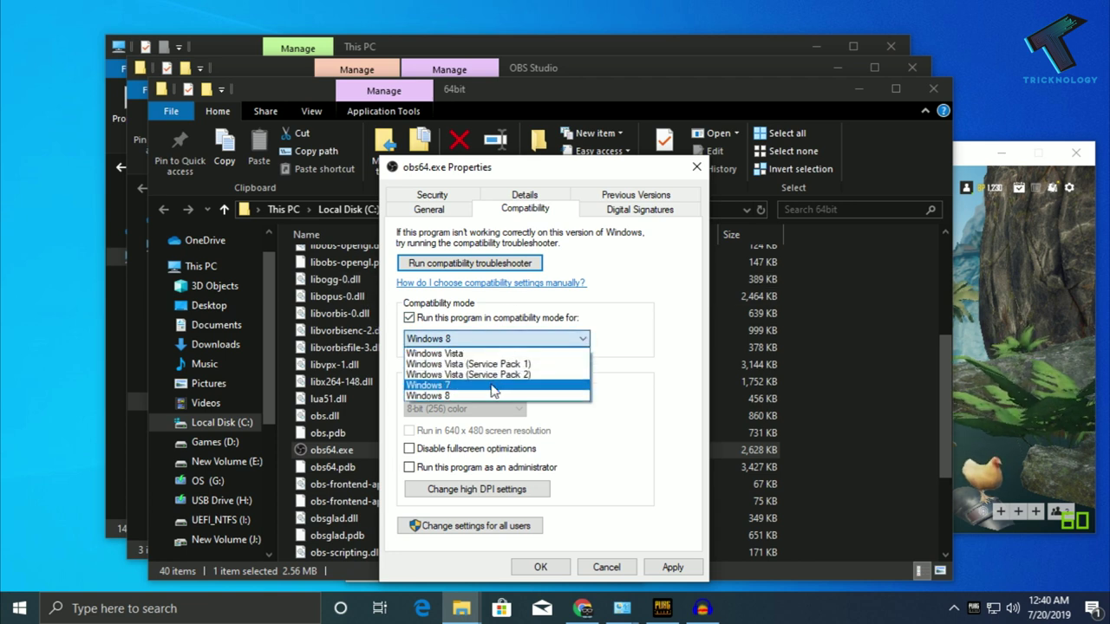
{"action": "left_click", "coordinate": [494, 389]}
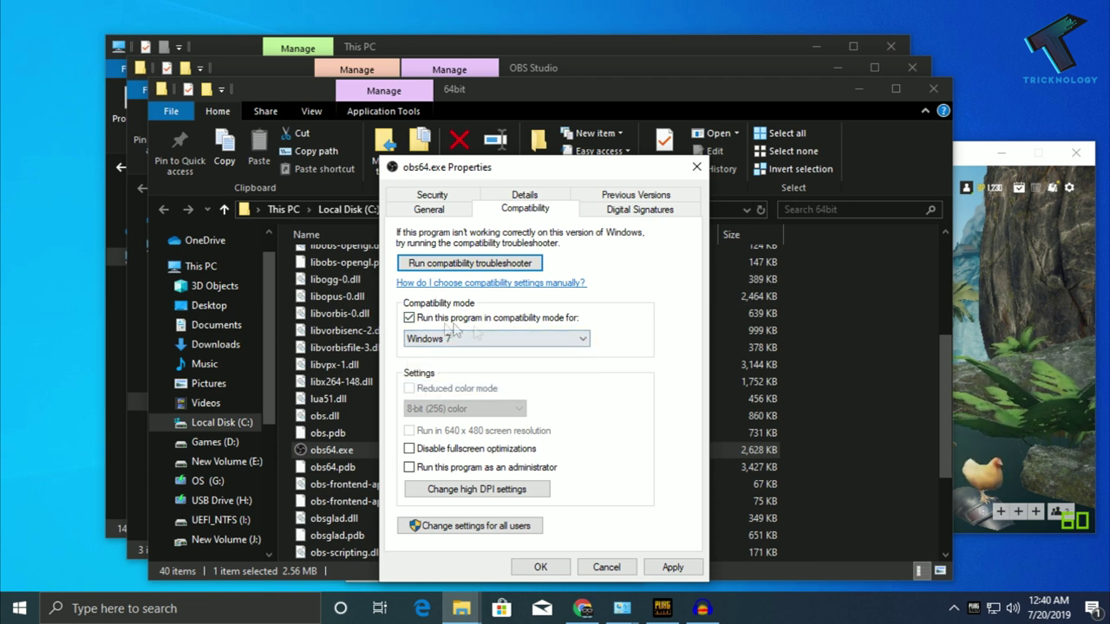
{"action": "left_click", "coordinate": [409, 468]}
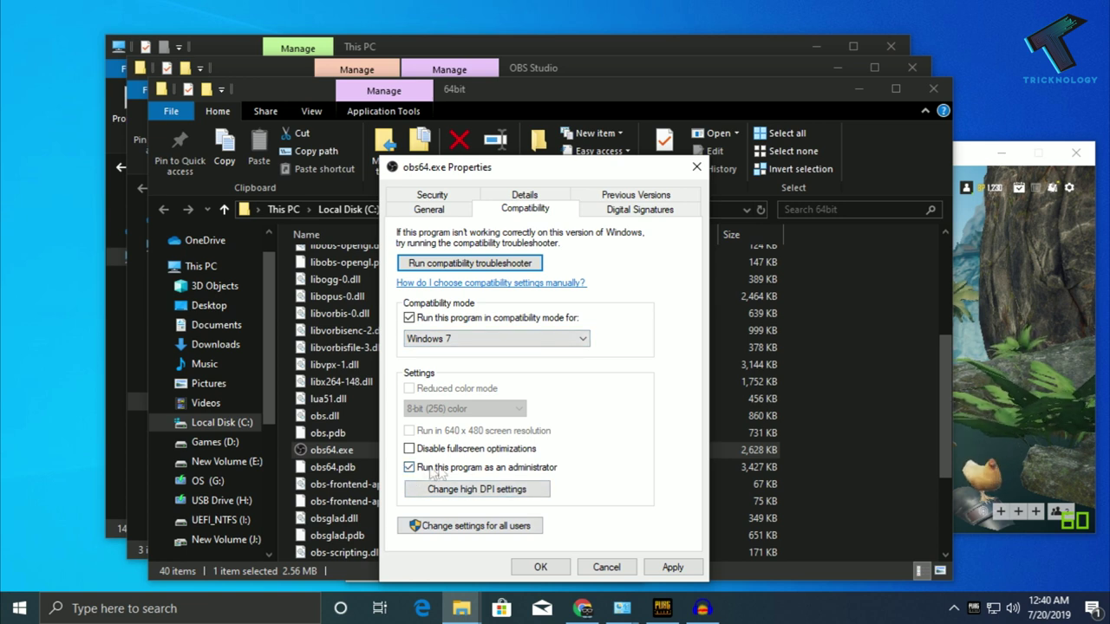
{"action": "left_click", "coordinate": [483, 489]}
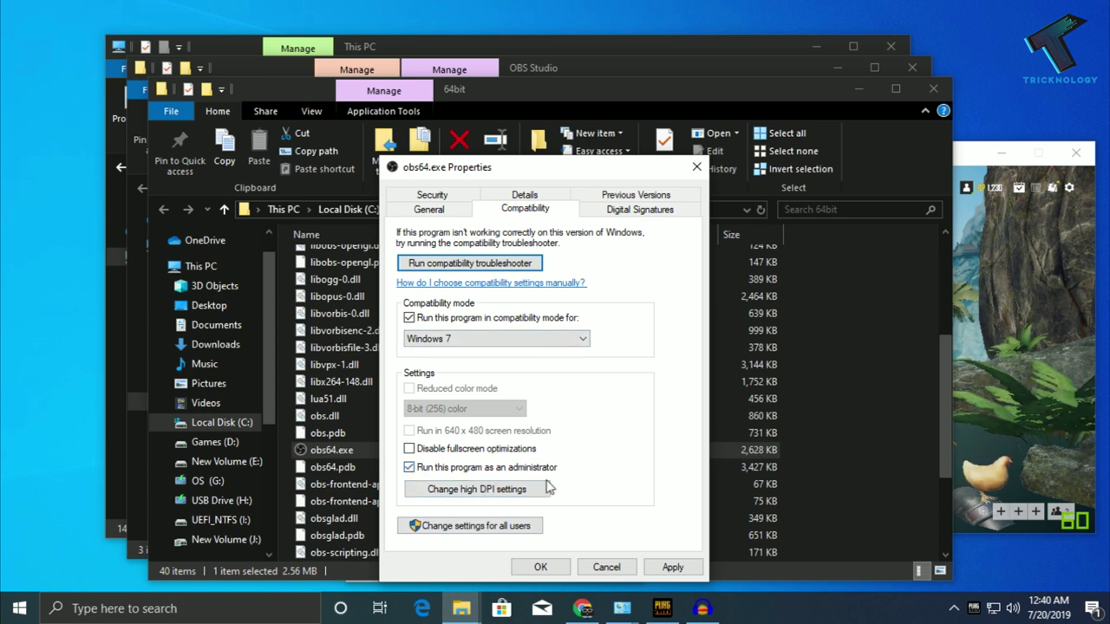
{"action": "left_click", "coordinate": [674, 568]}
{"action": "left_click", "coordinate": [539, 567]}
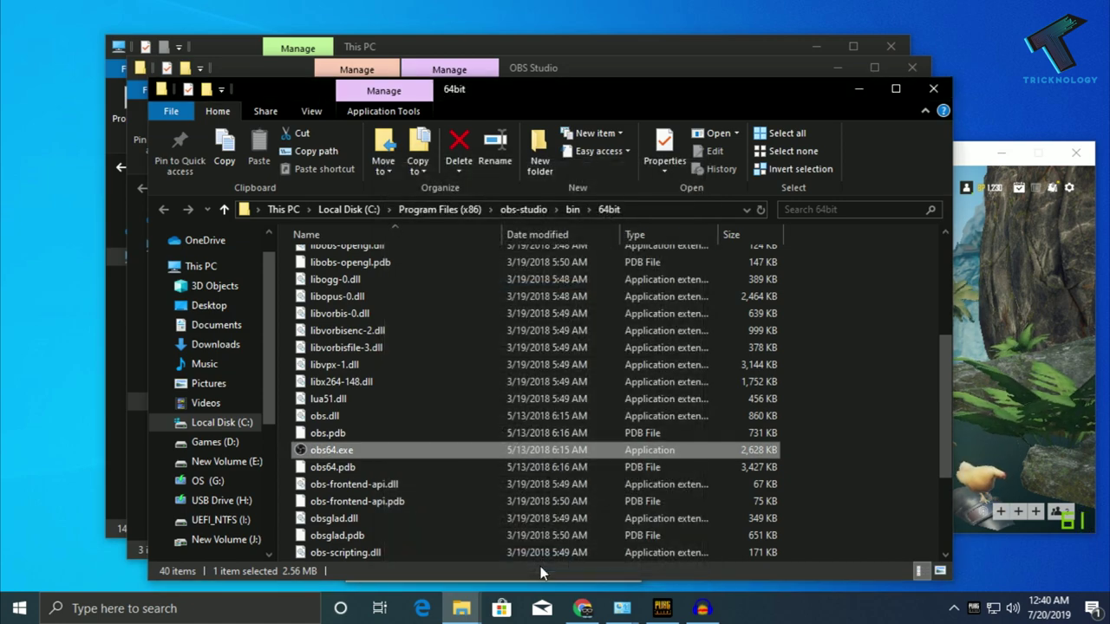
Close the 64bit, Start Menu and This PC windows and the shortcut properties
{"action": "left_click", "coordinate": [934, 88]}
{"action": "left_click", "coordinate": [917, 70]}
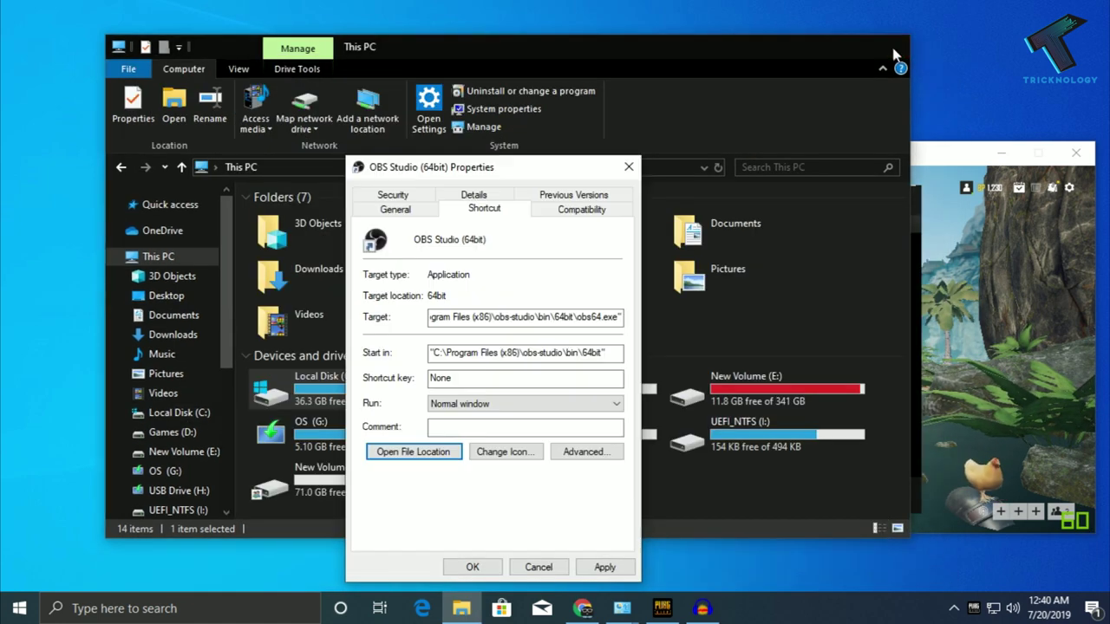
{"action": "left_click", "coordinate": [891, 46]}
{"action": "left_click", "coordinate": [629, 166]}
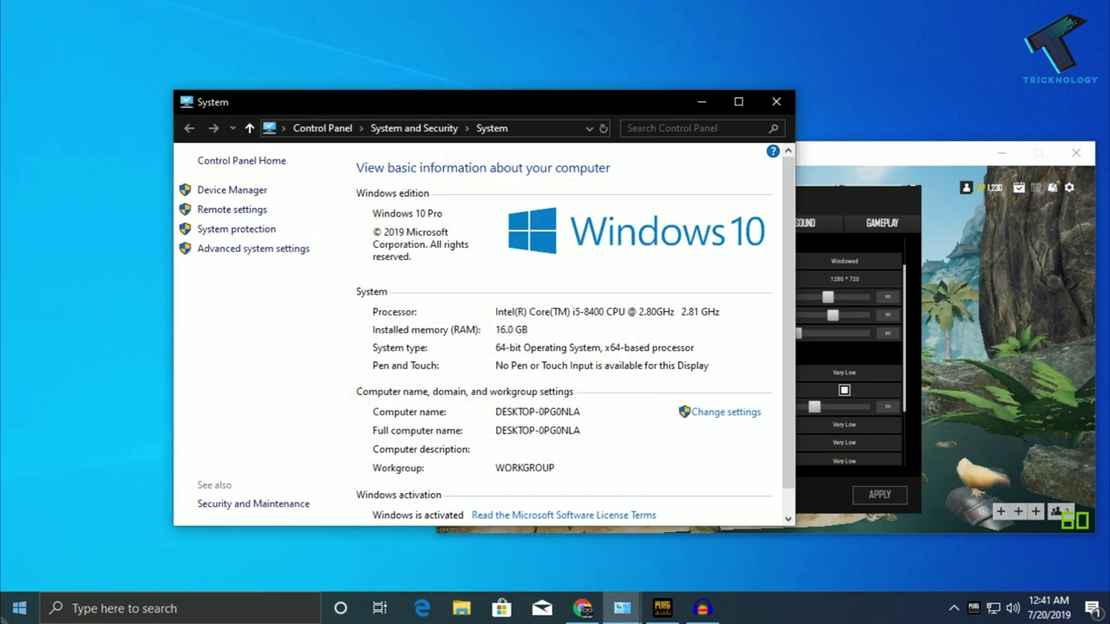
{"action": "left_click", "coordinate": [20, 608]}
Launch OBS Studio (64bit) as administrator, close the System window, and move PUBG Lite
{"action": "type", "text": "obs"}
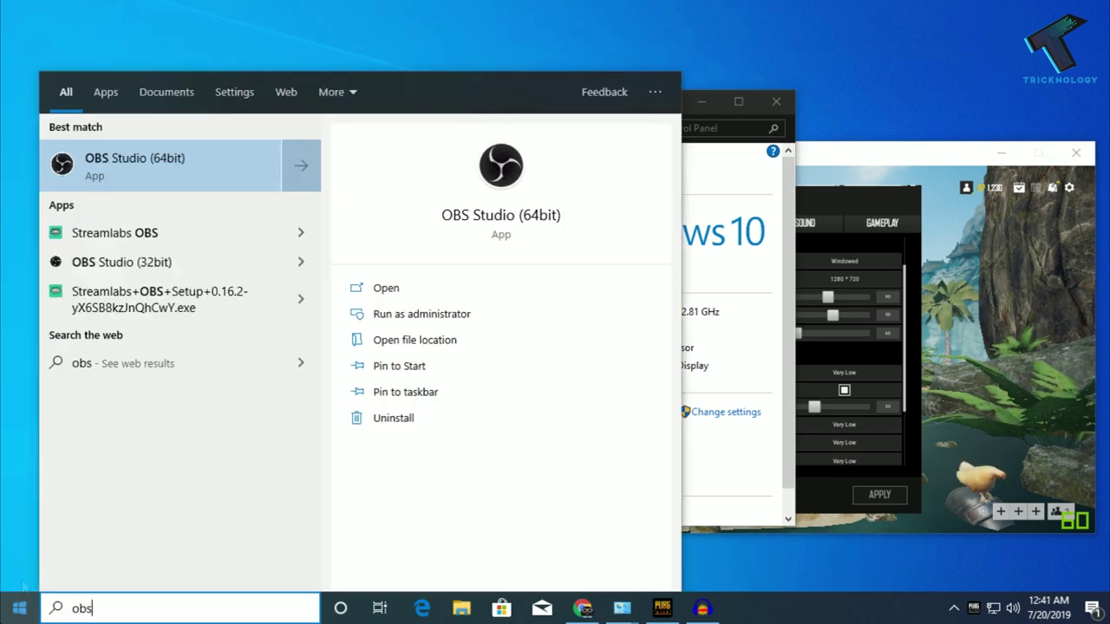
{"action": "left_click", "coordinate": [157, 162]}
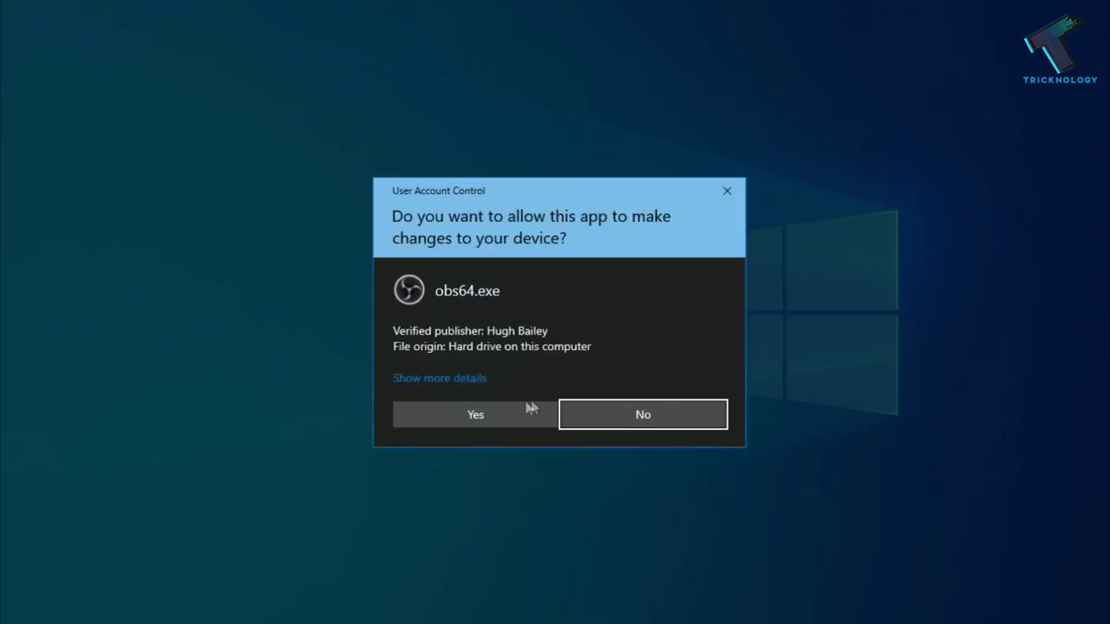
{"action": "left_click", "coordinate": [531, 409]}
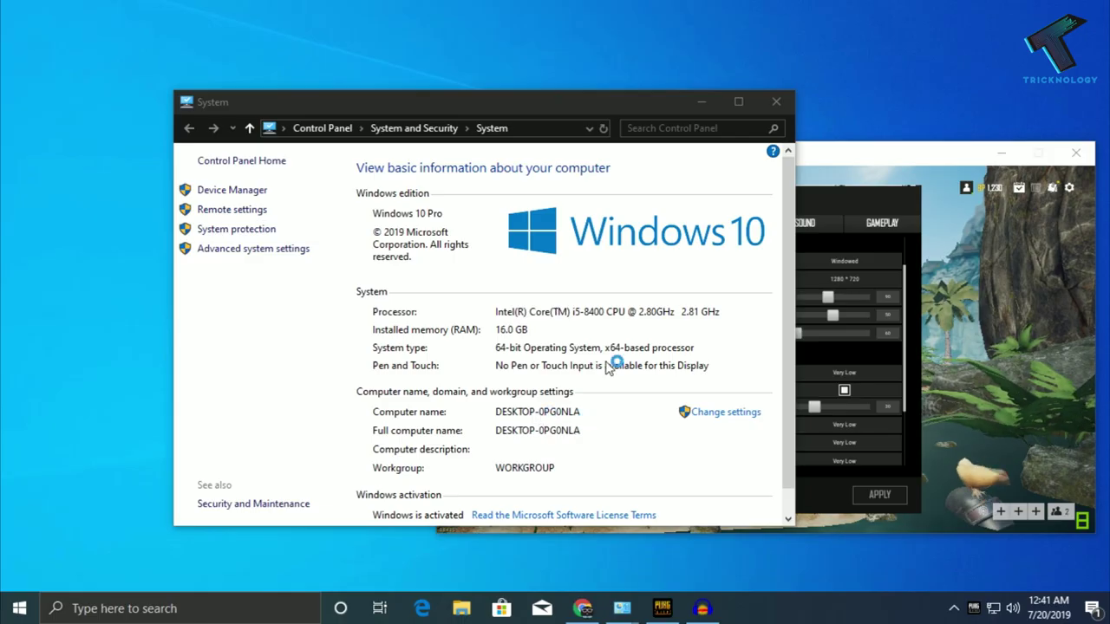
{"action": "left_click", "coordinate": [776, 101]}
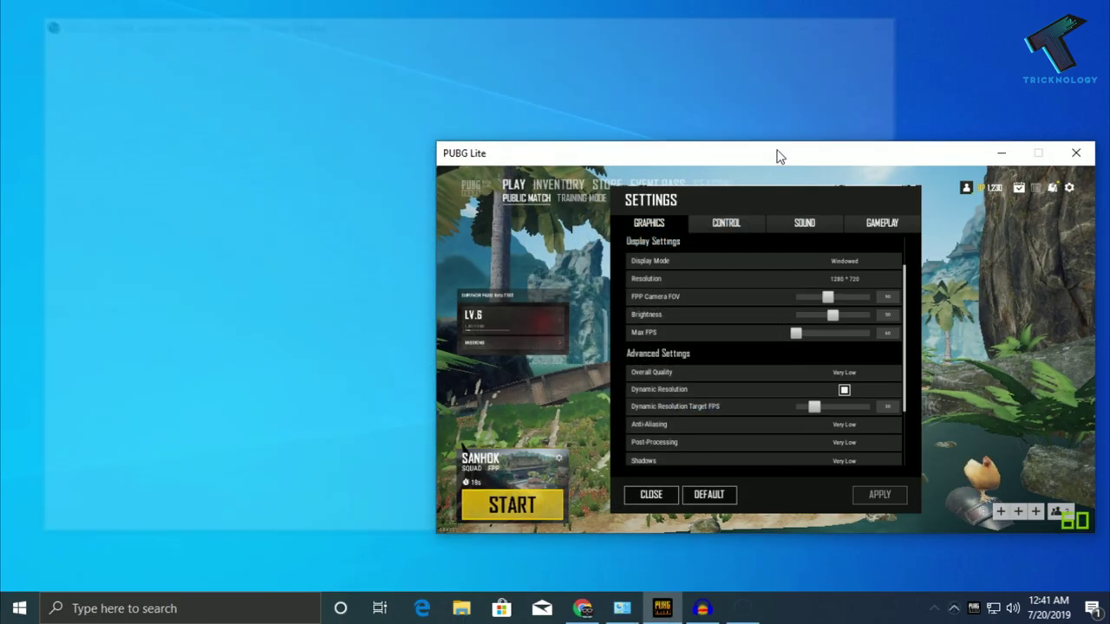
{"action": "left_click_drag", "start_coordinate": [778, 156], "coordinate": [795, 102]}
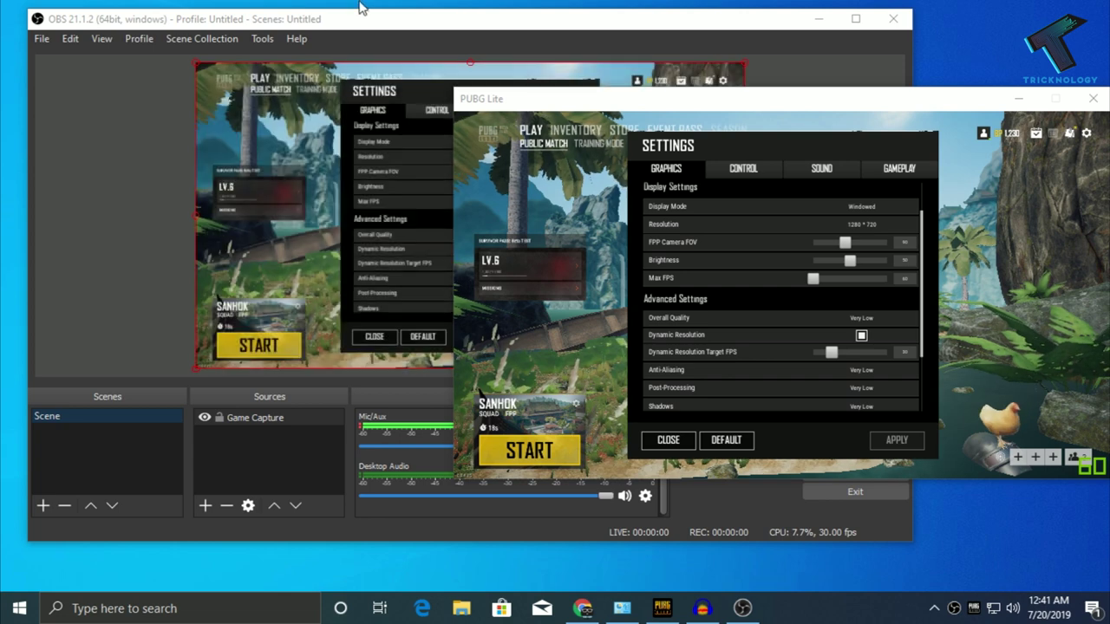
Update OBS Studio to version 23.2.1 through Help > Check For Updates
{"action": "left_click", "coordinate": [360, 13]}
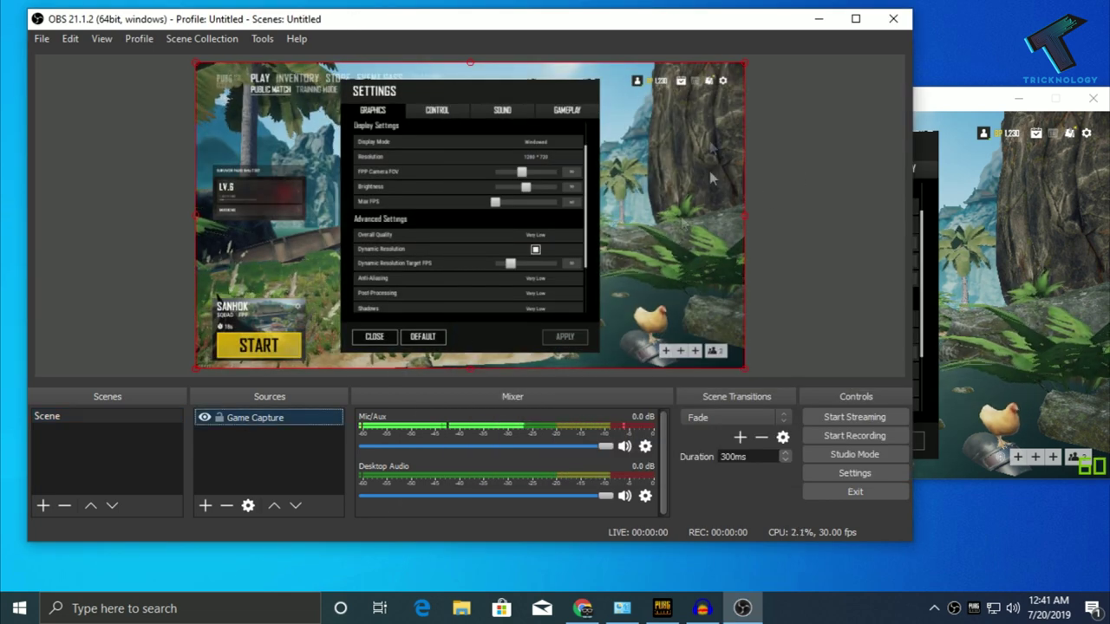
{"action": "left_click", "coordinate": [296, 39]}
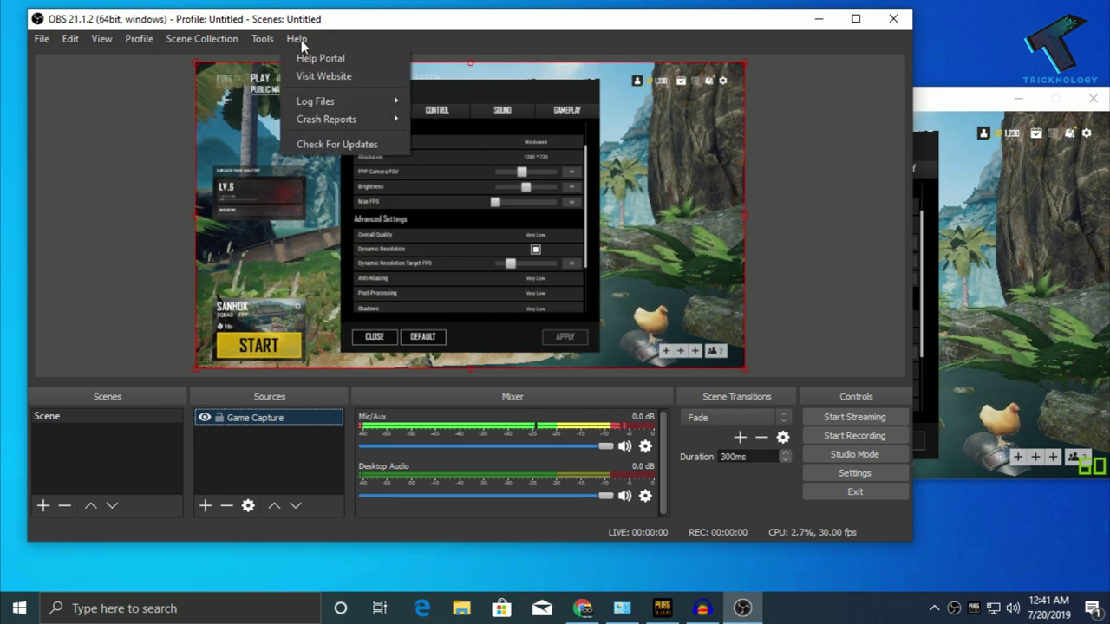
{"action": "left_click", "coordinate": [350, 147]}
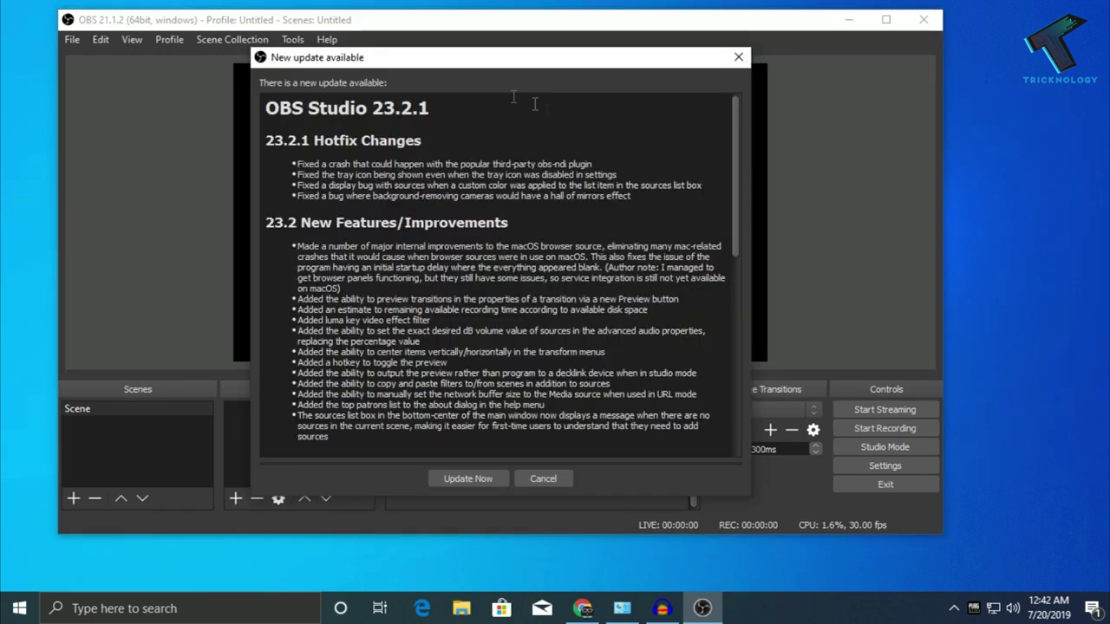
{"action": "scroll", "coordinate": [643, 395], "scroll_direction": "down", "scroll_amount": 10}
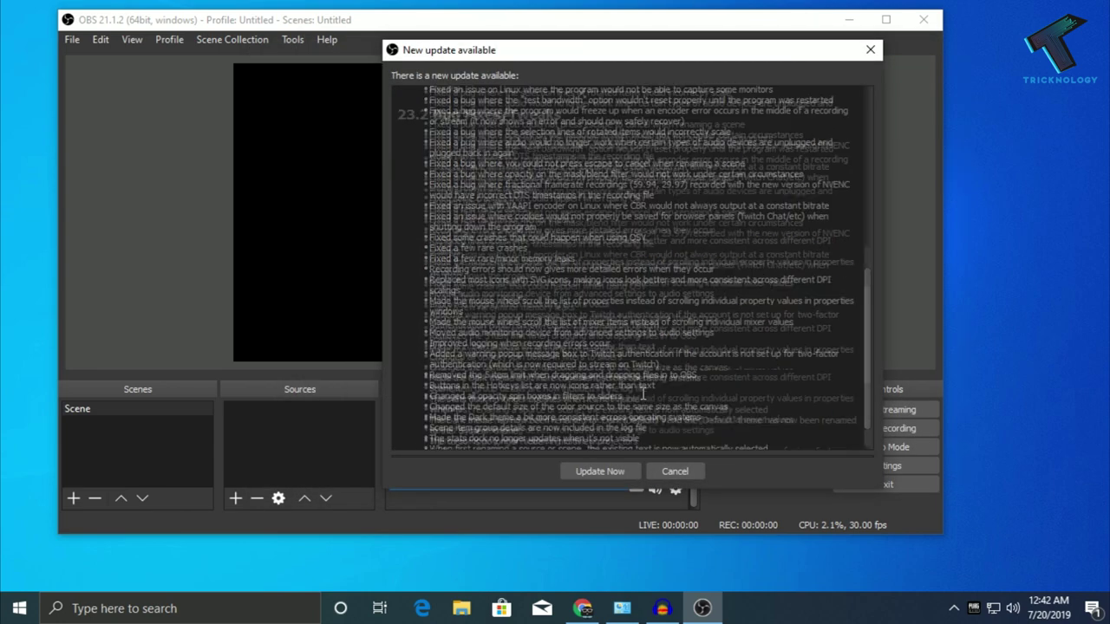
{"action": "left_click", "coordinate": [608, 473]}
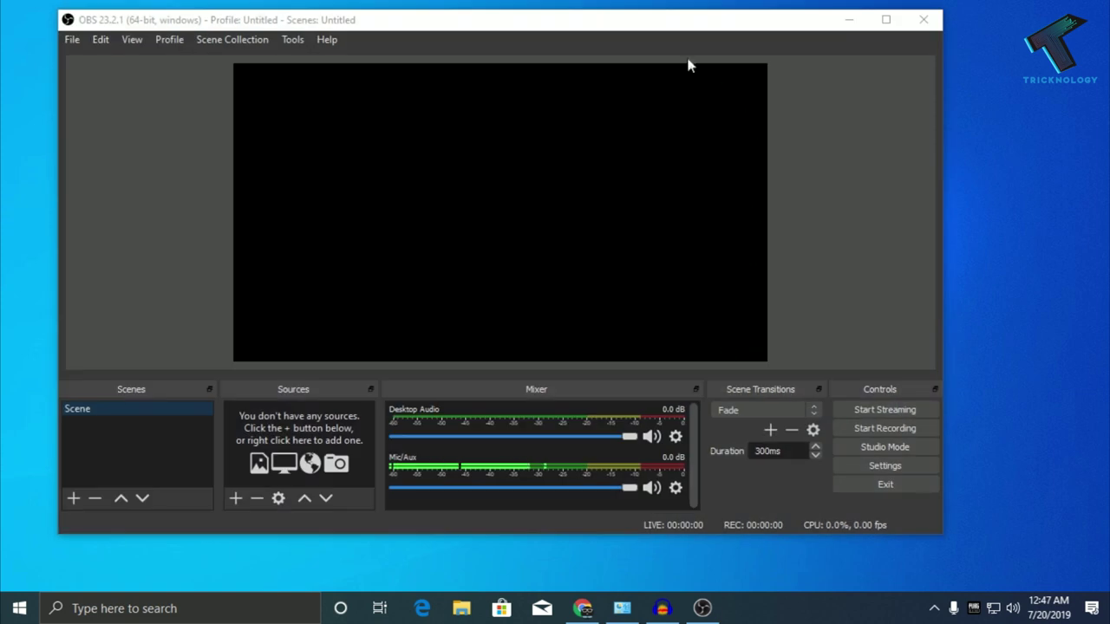
{"action": "left_click", "coordinate": [186, 505]}
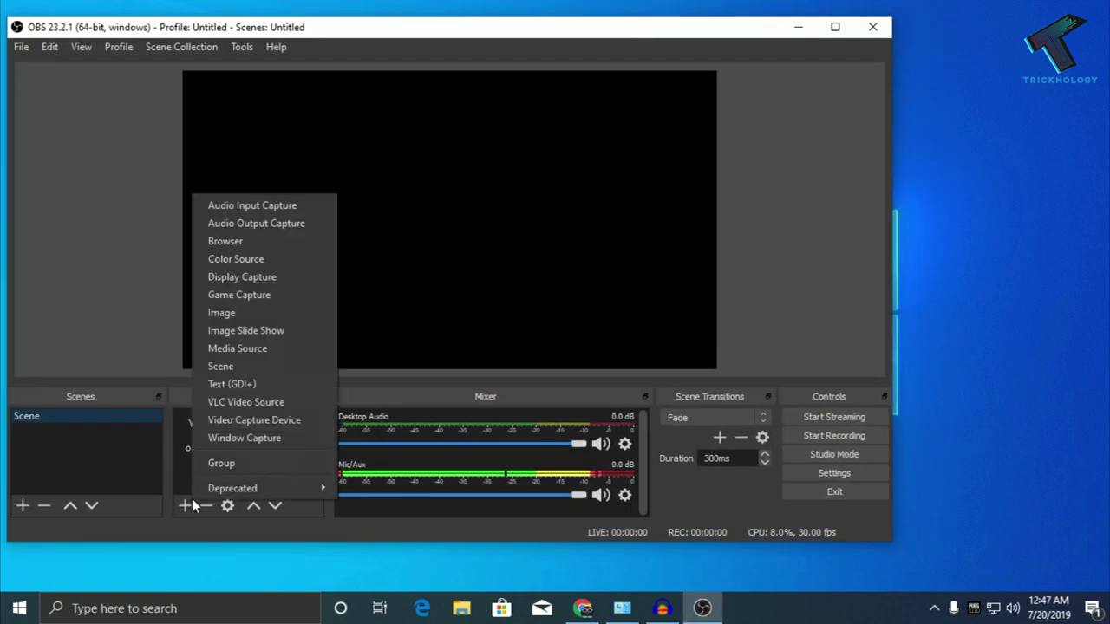
{"action": "left_click", "coordinate": [431, 403]}
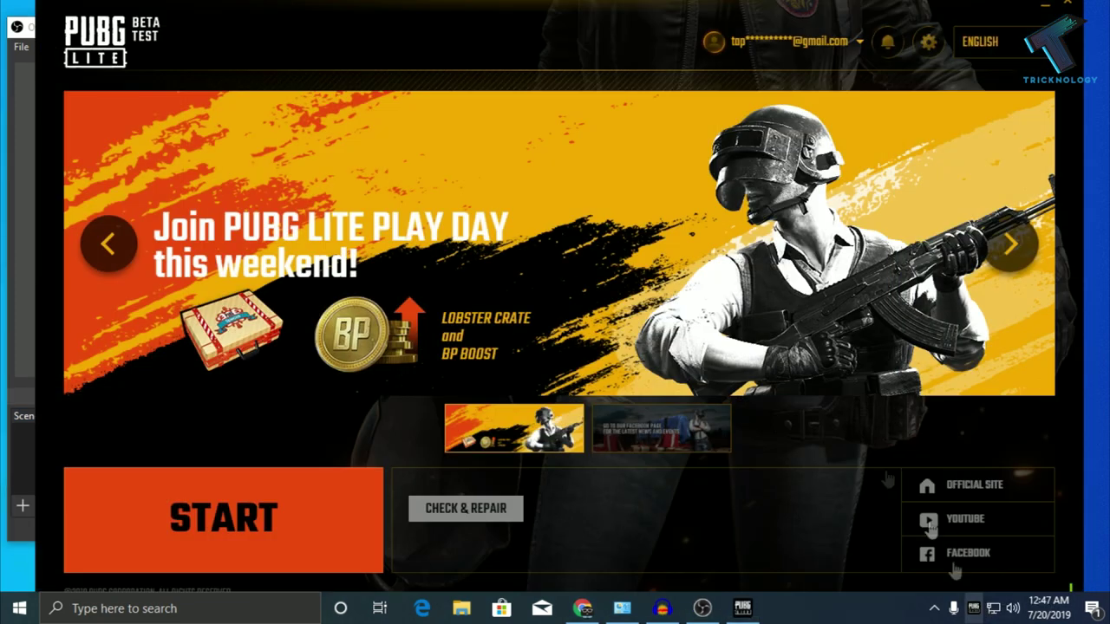
Start PUBG Lite and shrink its window to the lower right of the screen
{"action": "left_click", "coordinate": [261, 520]}
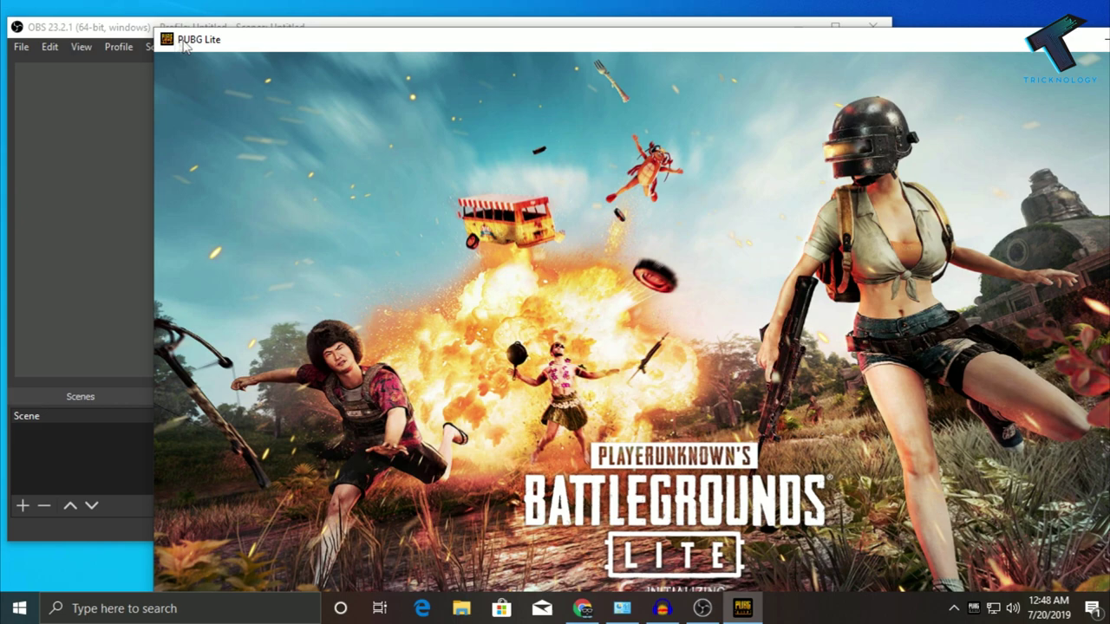
{"action": "left_click_drag", "start_coordinate": [184, 47], "coordinate": [842, 280]}
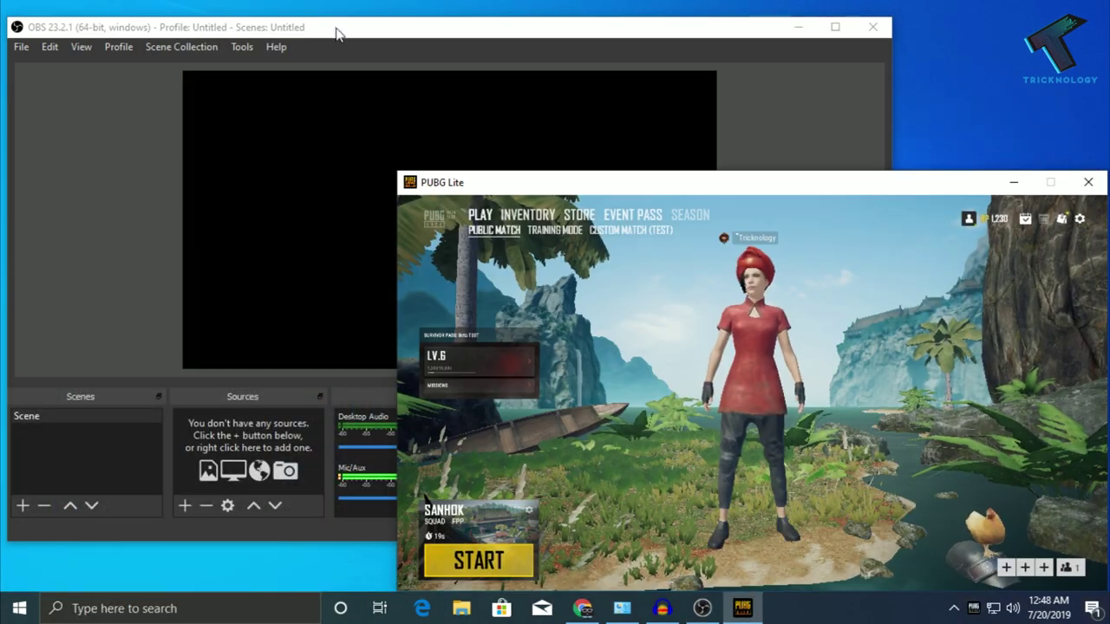
{"action": "left_click", "coordinate": [334, 30]}
Add a Game Capture source set to capture the specific PUBG Lite window
{"action": "left_click", "coordinate": [187, 511]}
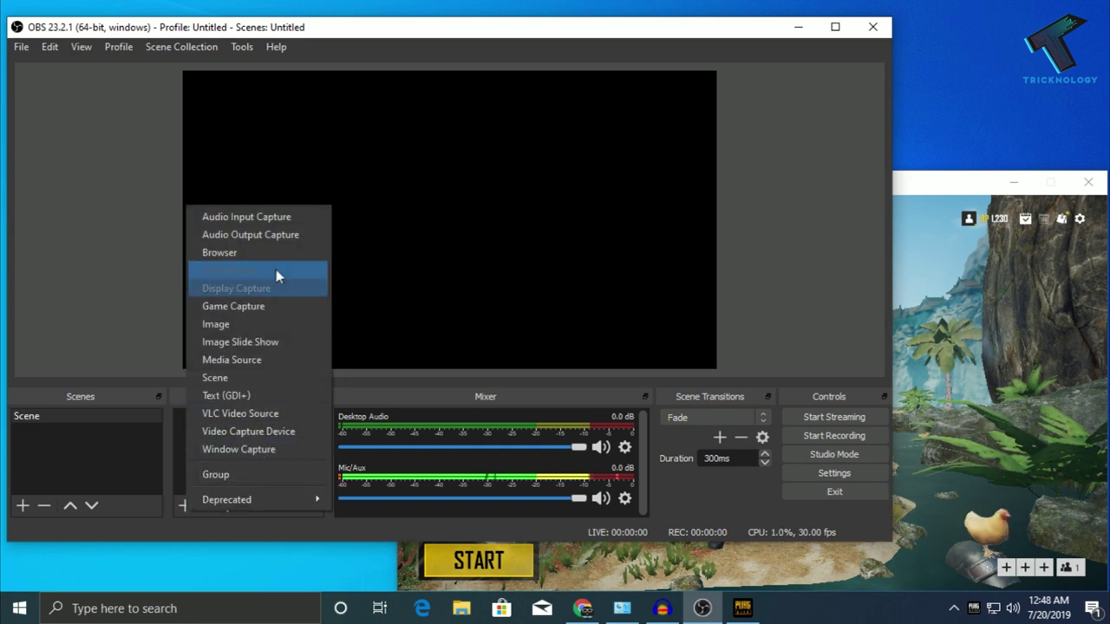
{"action": "left_click", "coordinate": [281, 305]}
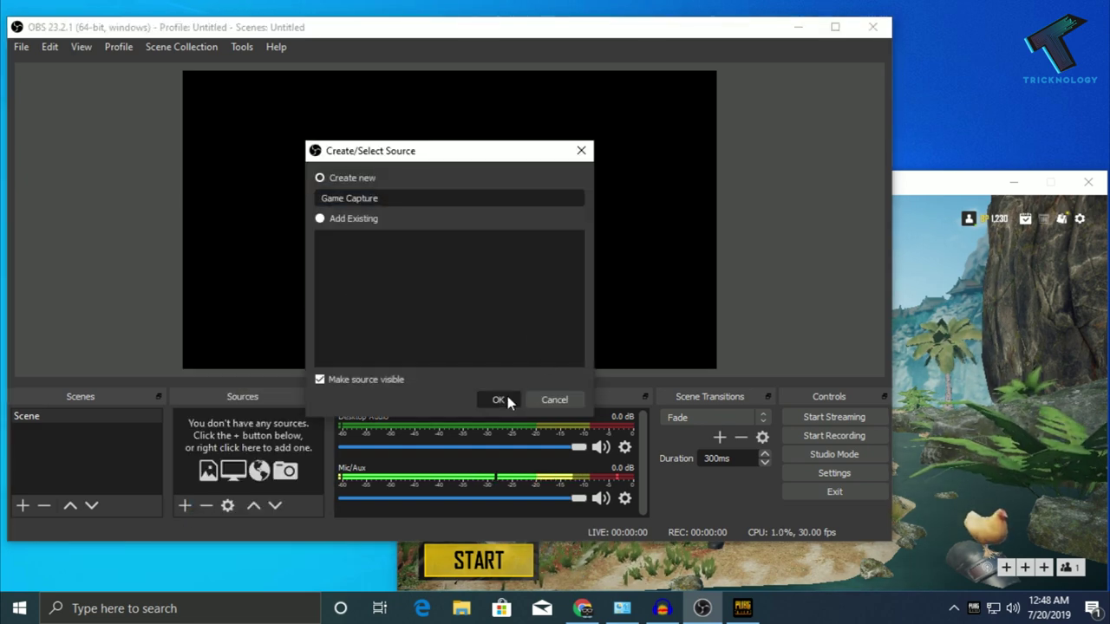
{"action": "left_click", "coordinate": [506, 397]}
{"action": "left_click", "coordinate": [305, 361]}
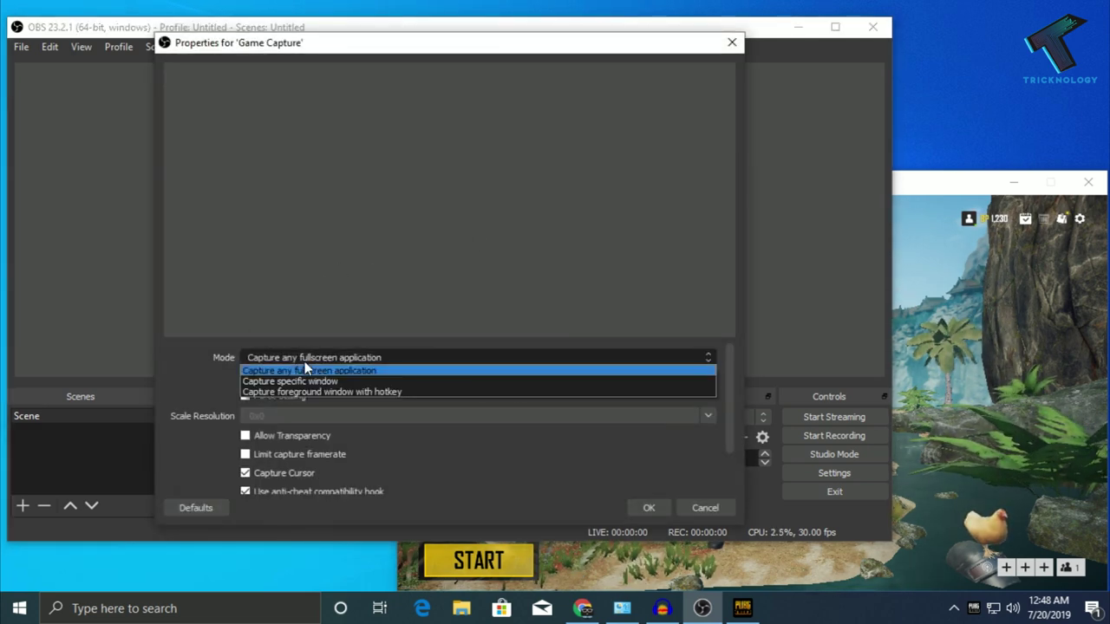
{"action": "left_click", "coordinate": [373, 380]}
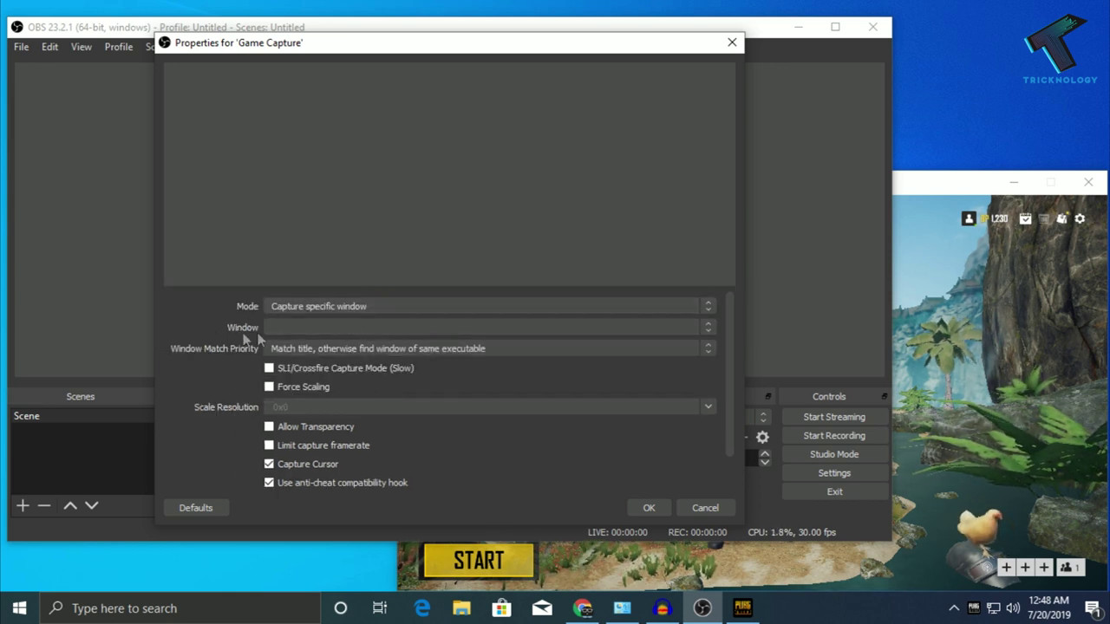
{"action": "left_click", "coordinate": [315, 330]}
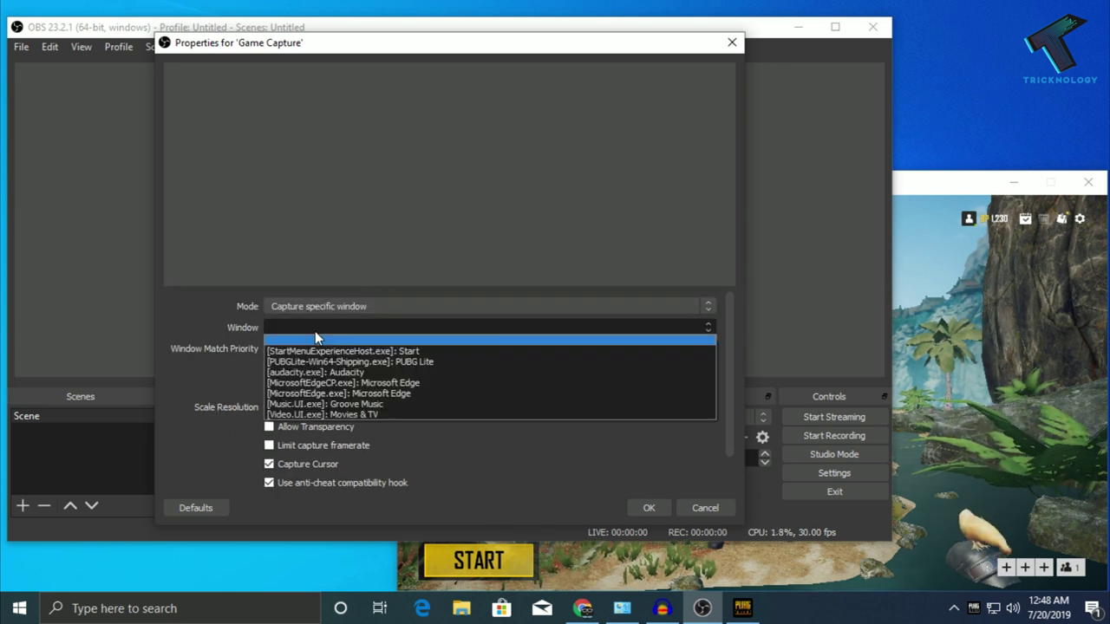
{"action": "left_click", "coordinate": [417, 361]}
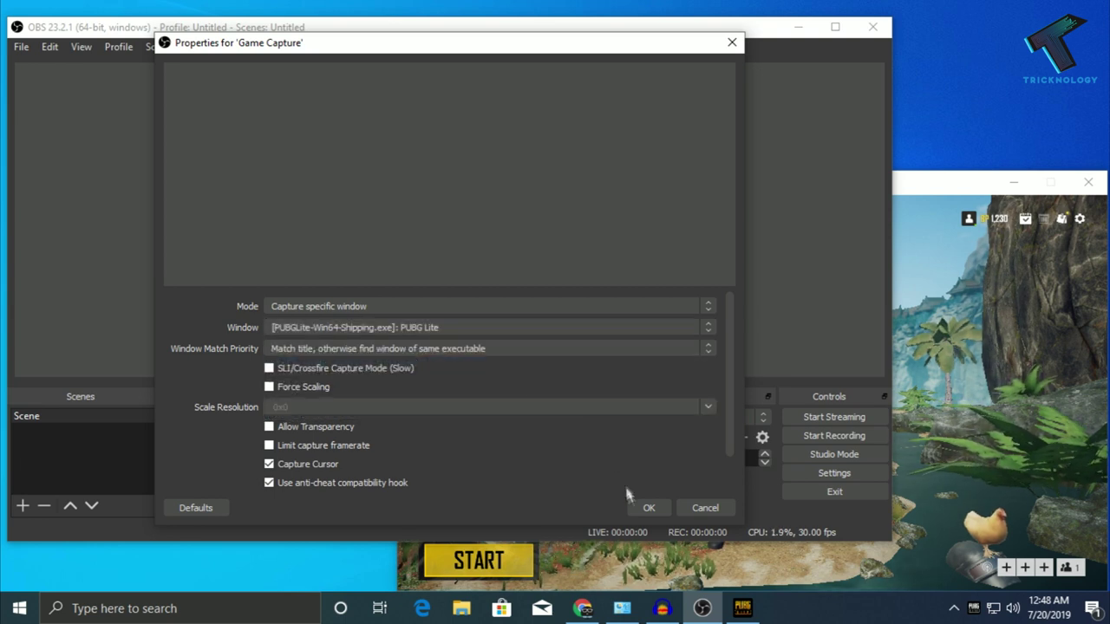
{"action": "left_click", "coordinate": [638, 505]}
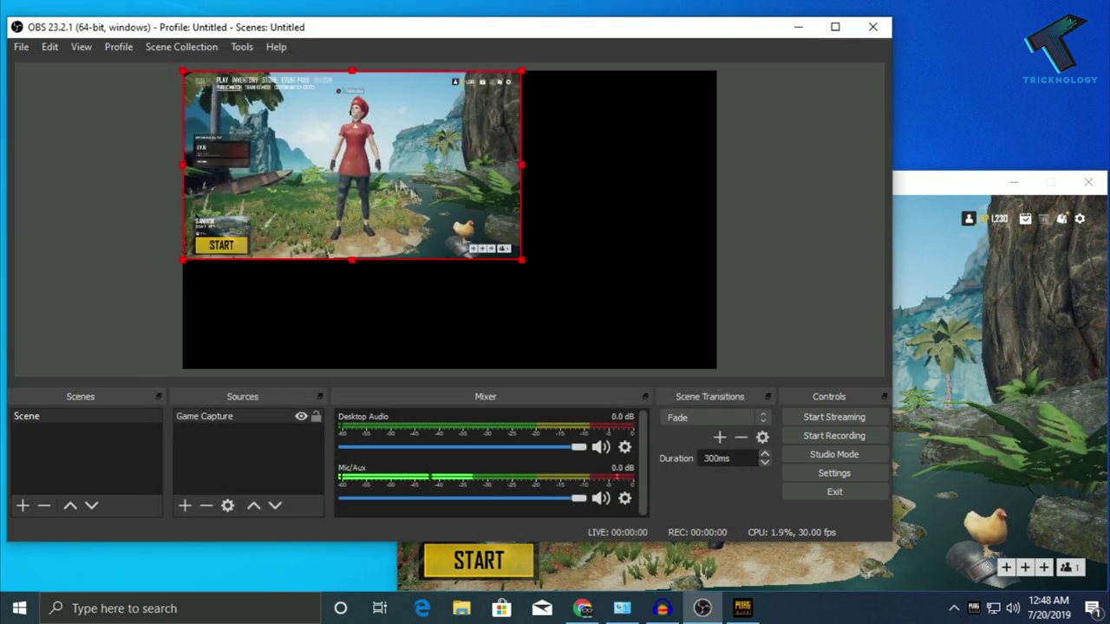
Stretch the PUBG Lite capture to fill the canvas and bring the game forward
{"action": "left_click_drag", "start_coordinate": [522, 259], "coordinate": [717, 369]}
{"action": "left_click", "coordinate": [878, 249]}
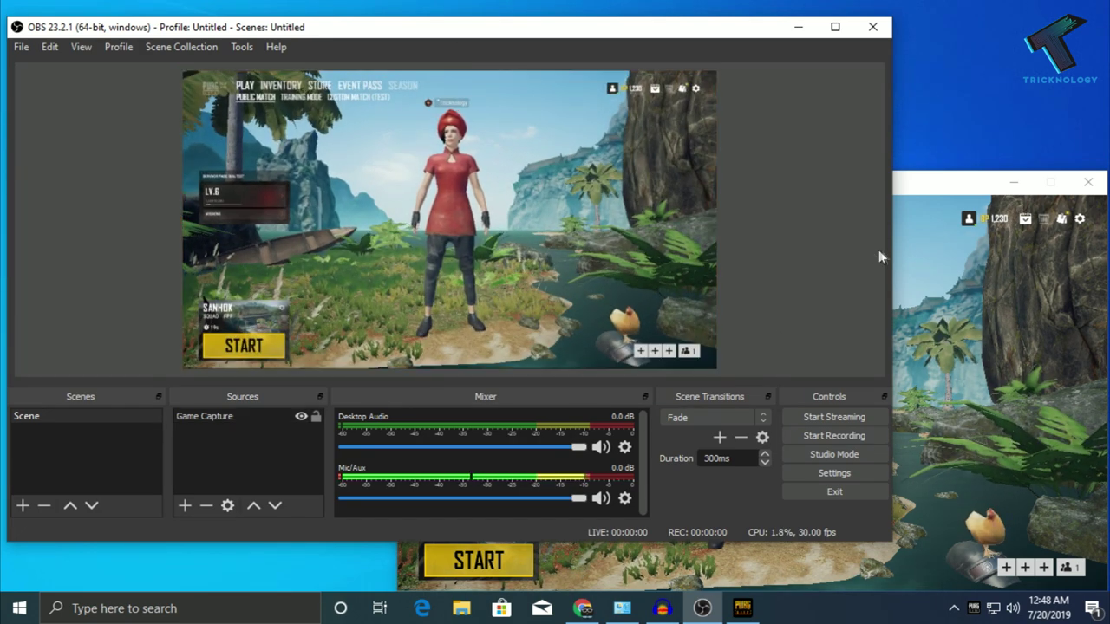
{"action": "left_click", "coordinate": [942, 182]}
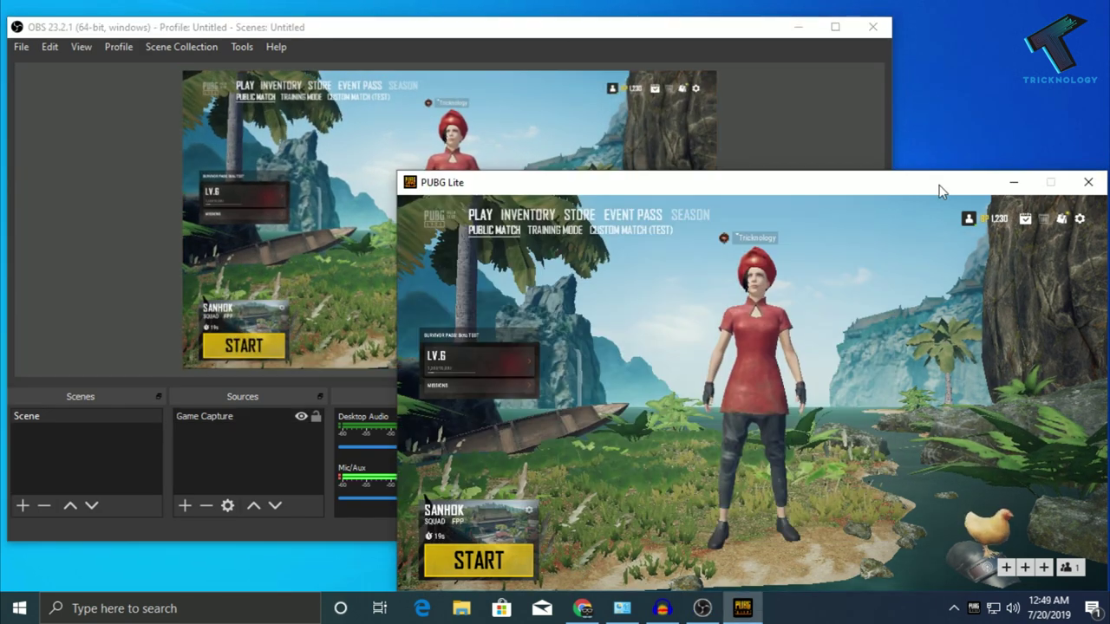